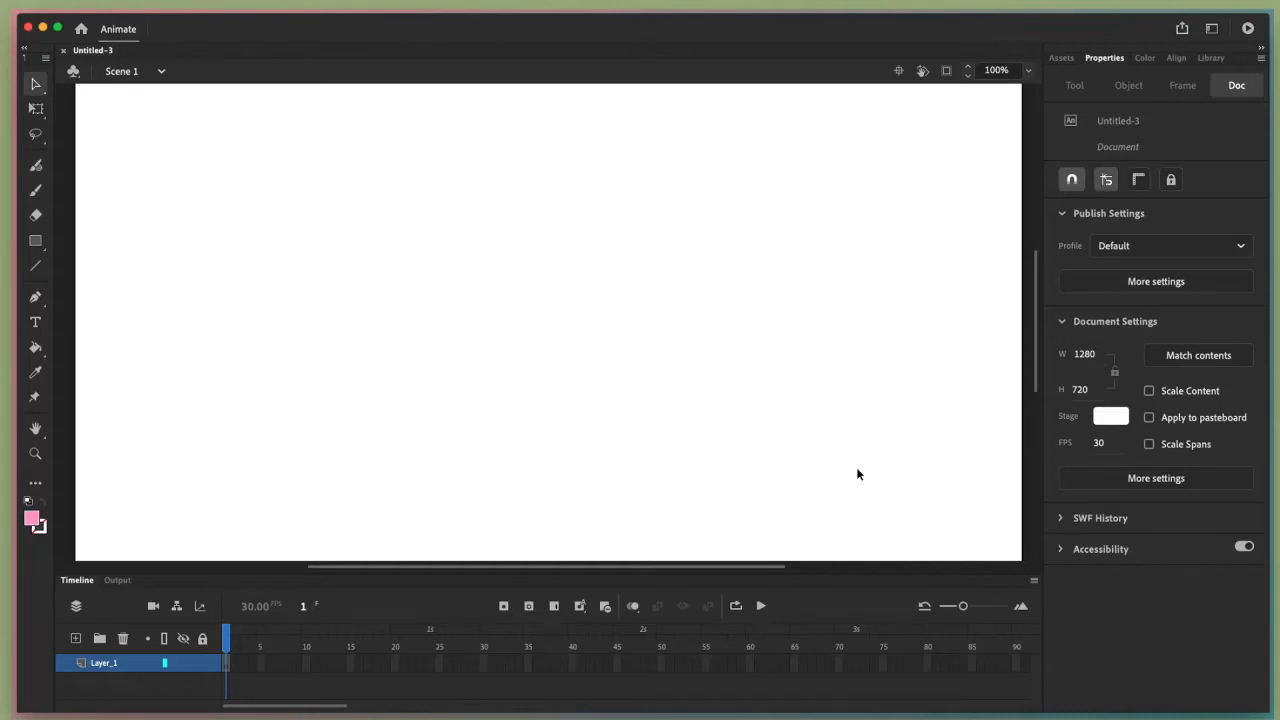
- Set the stage magnification to fit in the window
{"action": "left_click", "coordinate": [1028, 70]}
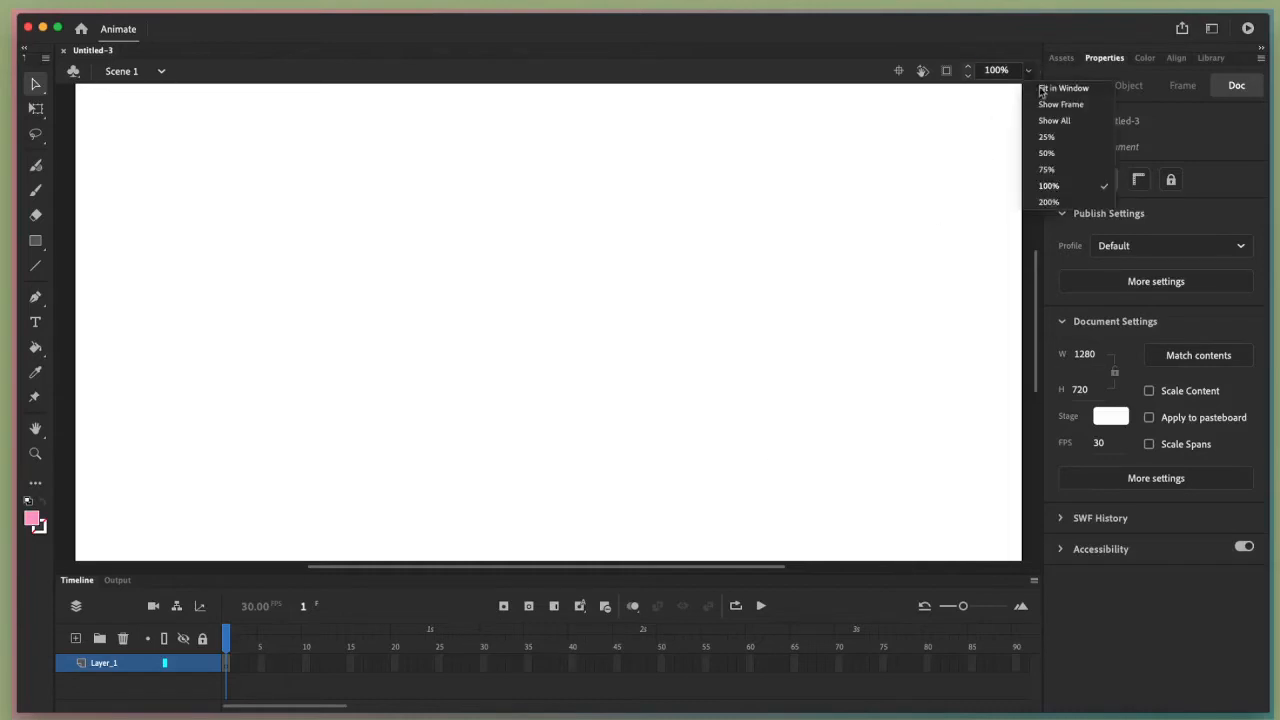
{"action": "left_click", "coordinate": [1060, 189]}
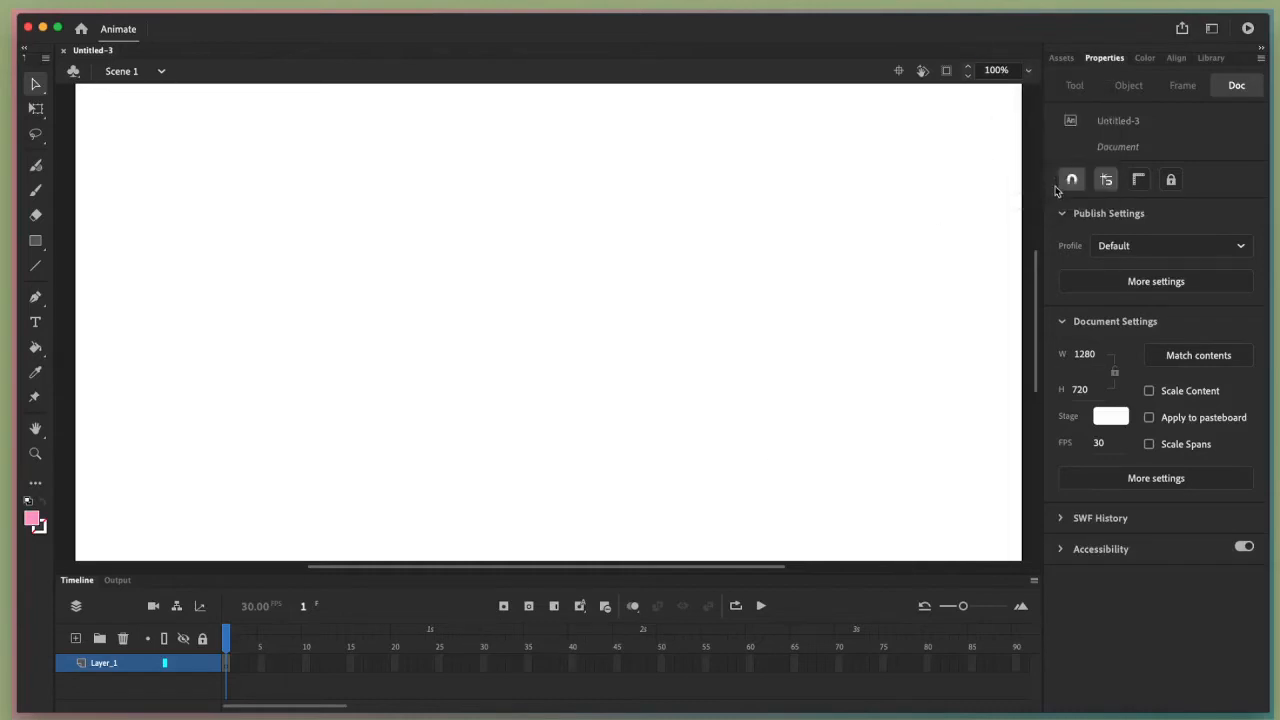
{"action": "left_click", "coordinate": [1030, 68]}
{"action": "left_click", "coordinate": [1040, 90]}
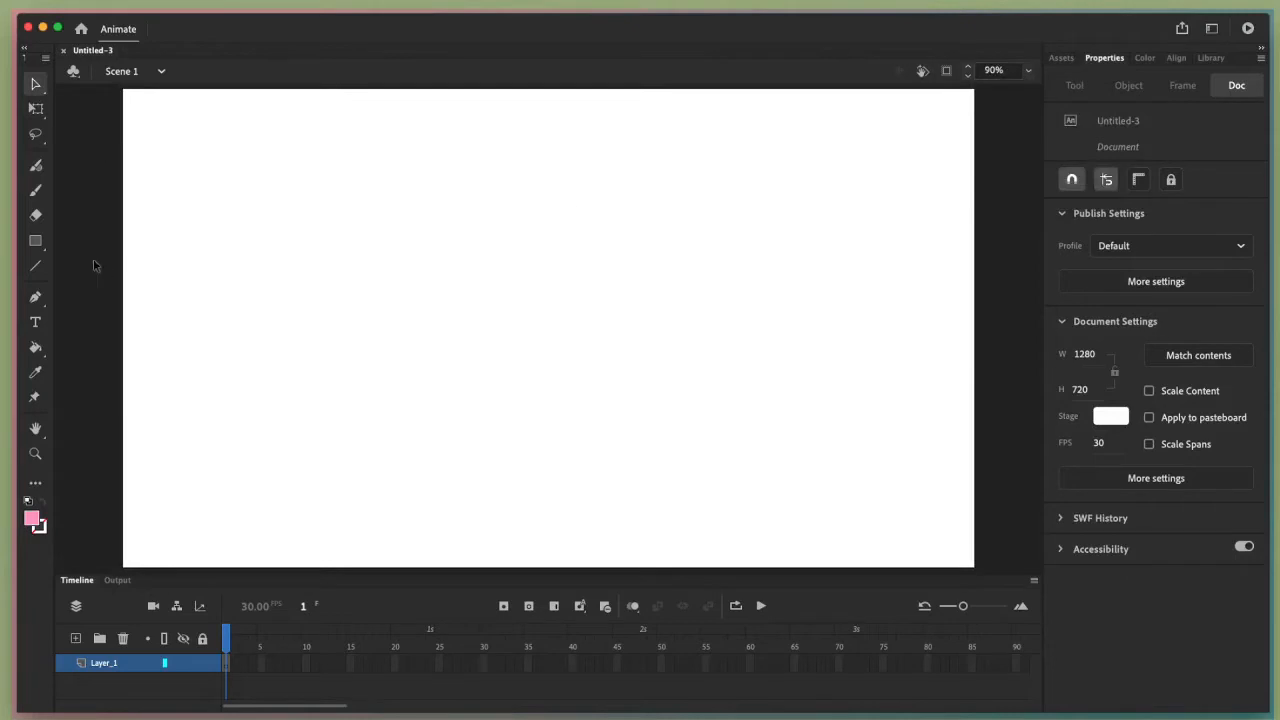
- Draw a rectangle about 162 by 139 px near the stage's left edge, with a dark blue fill (#006699) and no stroke
{"action": "left_click", "coordinate": [35, 241]}
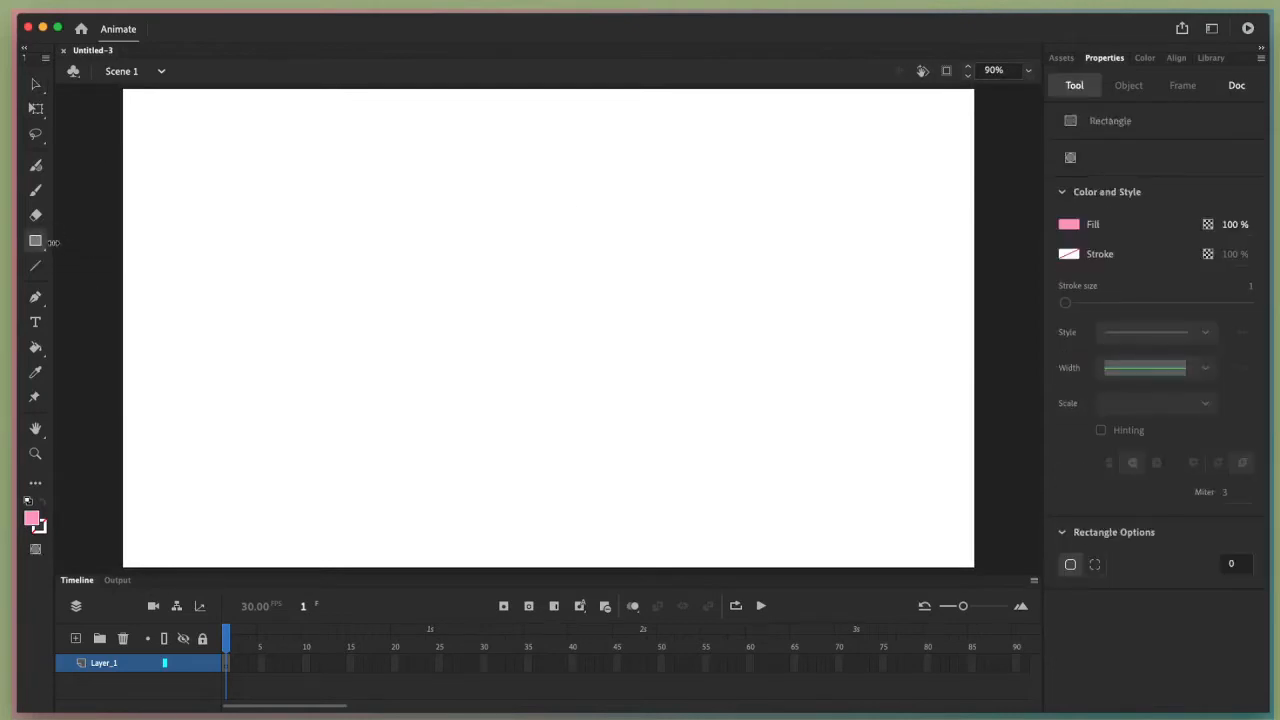
{"action": "left_click", "coordinate": [1069, 225]}
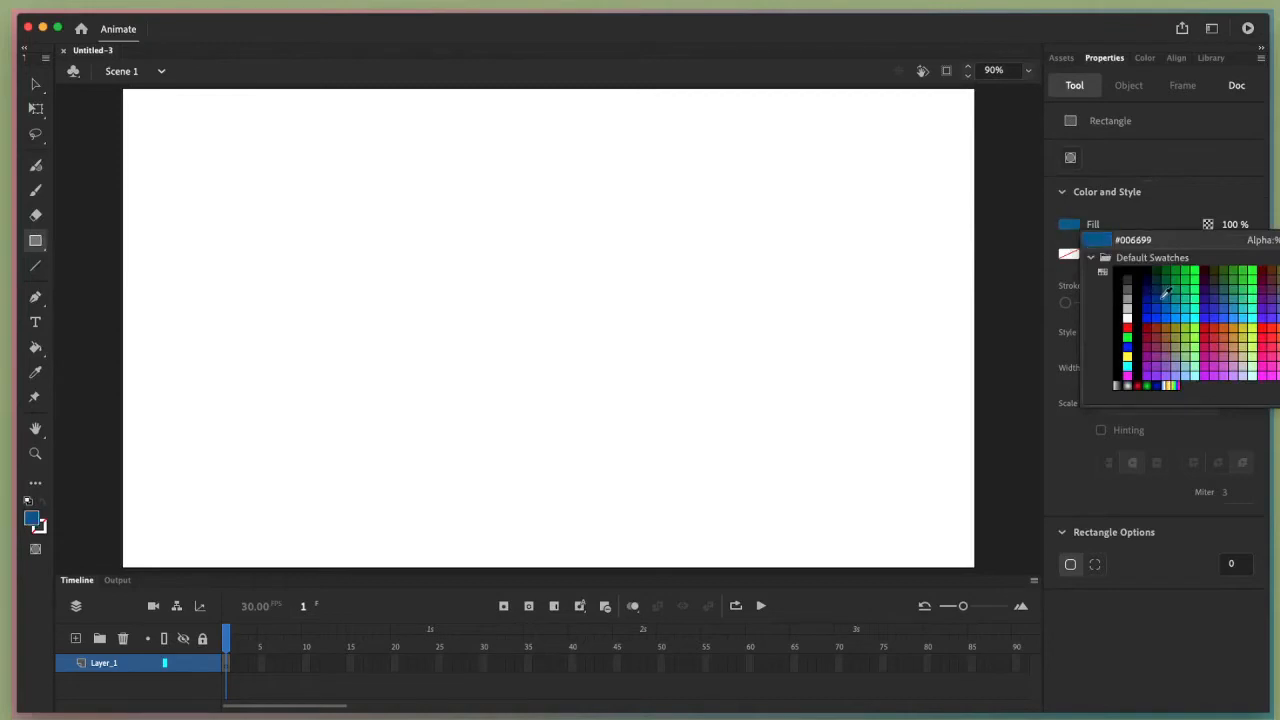
{"action": "left_click", "coordinate": [1157, 299]}
{"action": "left_click", "coordinate": [1069, 225]}
{"action": "left_click", "coordinate": [1161, 313]}
{"action": "left_click", "coordinate": [1066, 227]}
{"action": "left_click", "coordinate": [1173, 292]}
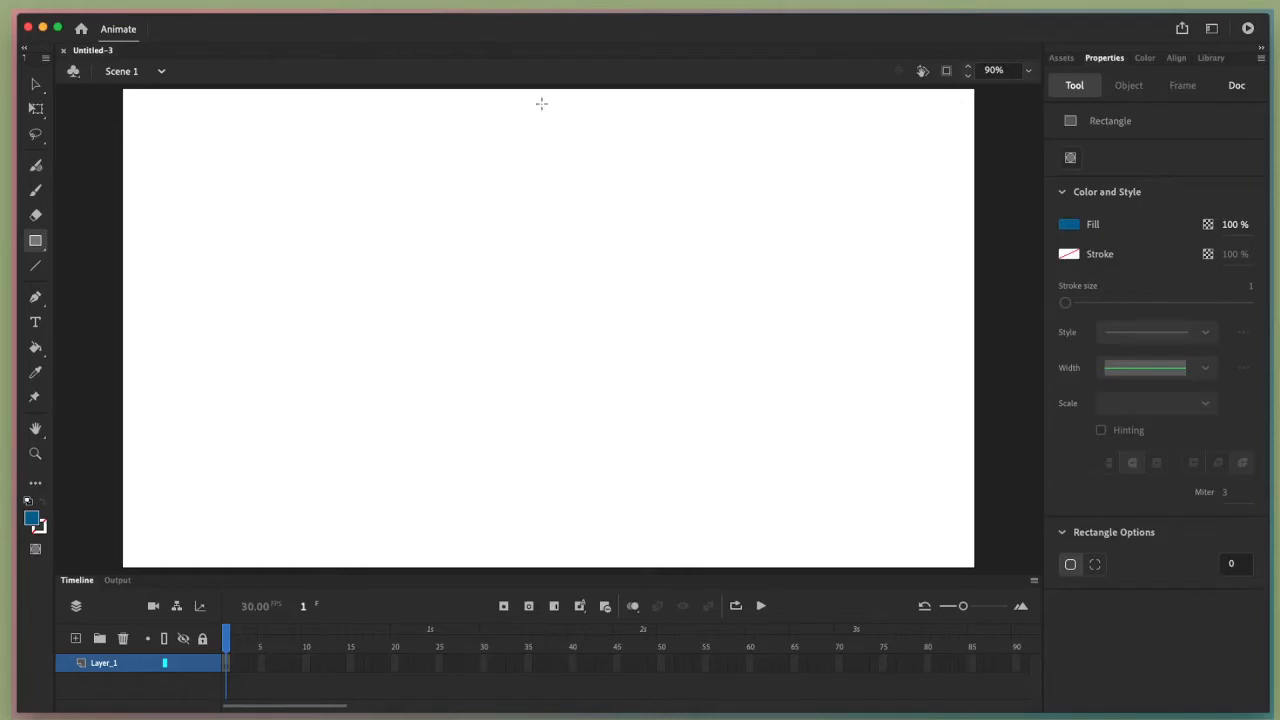
{"action": "left_click_drag", "start_coordinate": [140, 257], "coordinate": [250, 349]}
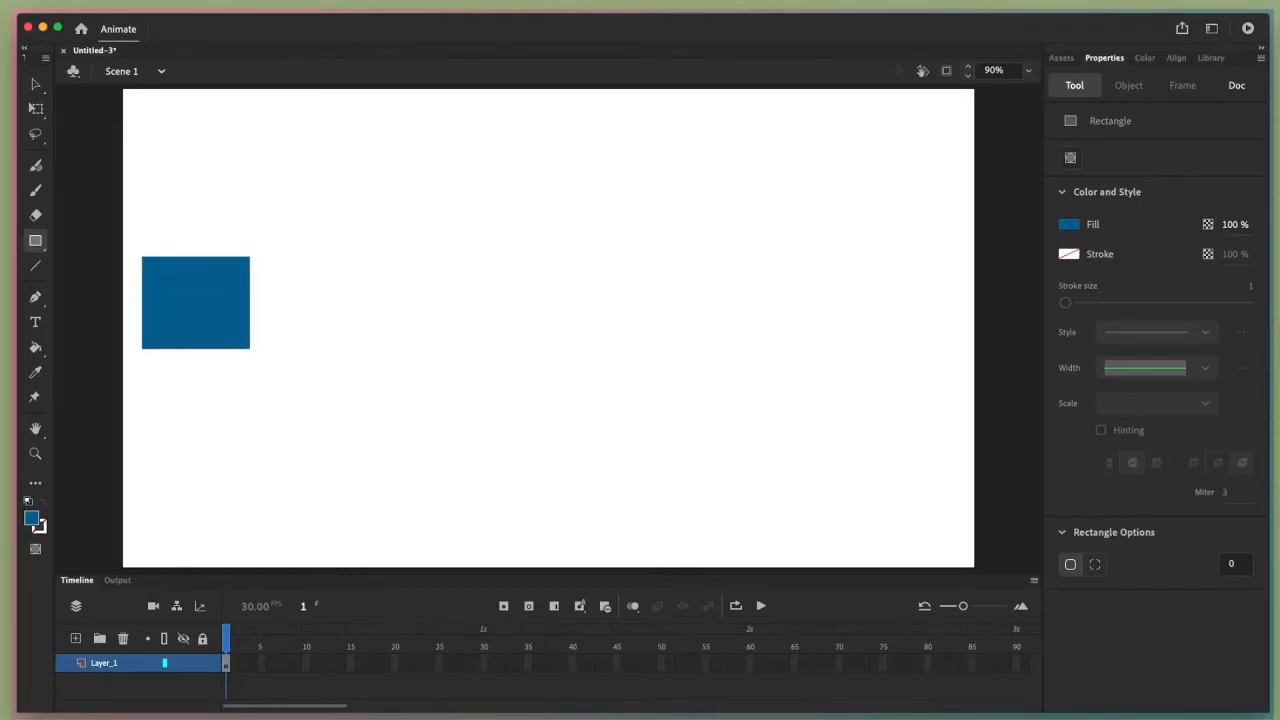
- Resize the blue rectangle to a 200 by 200 square and set its Y position to 250
{"action": "left_click", "coordinate": [35, 84]}
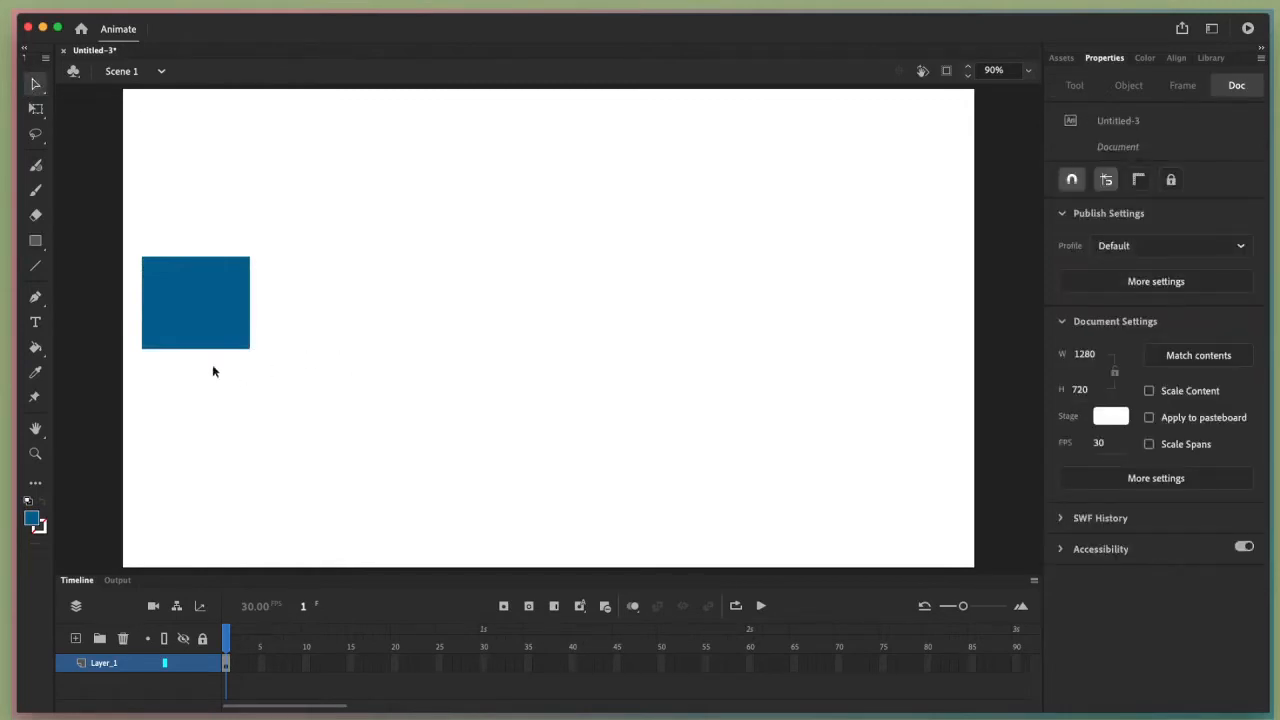
{"action": "left_click", "coordinate": [197, 292]}
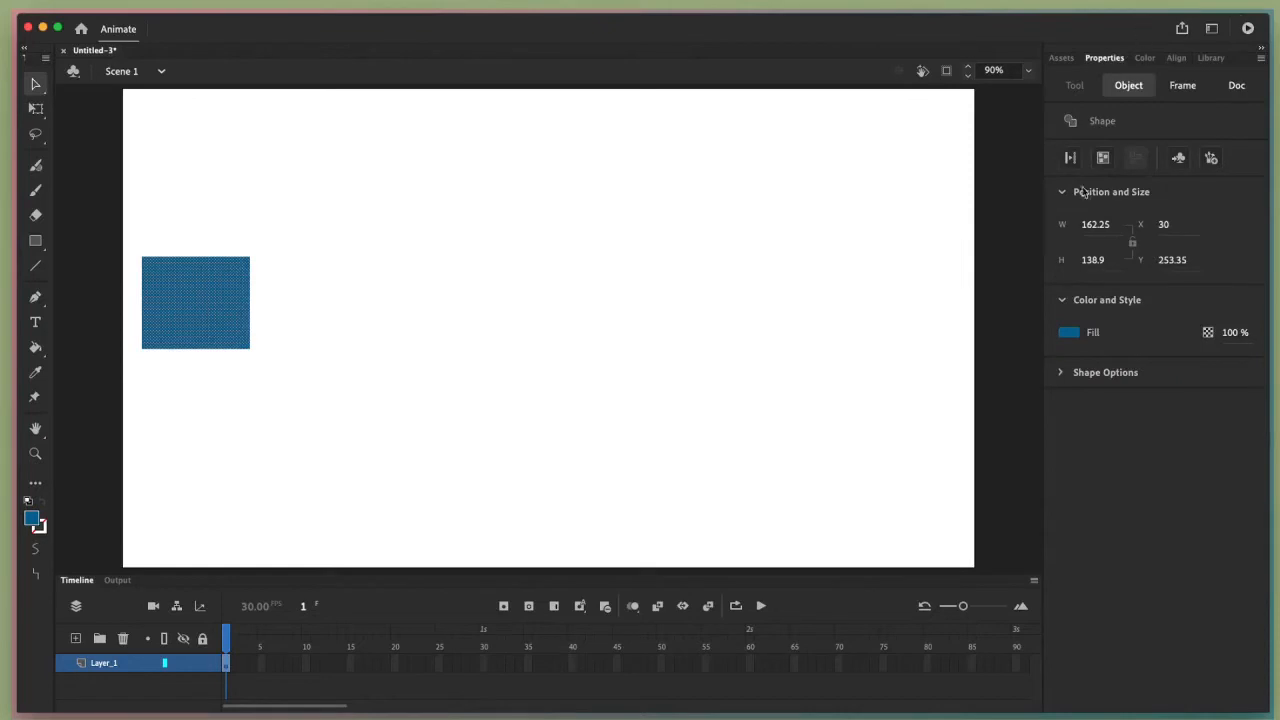
{"action": "left_click", "coordinate": [1090, 224]}
{"action": "type", "text": "200"}
{"action": "key", "text": "Tab"}
{"action": "type", "text": "200"}
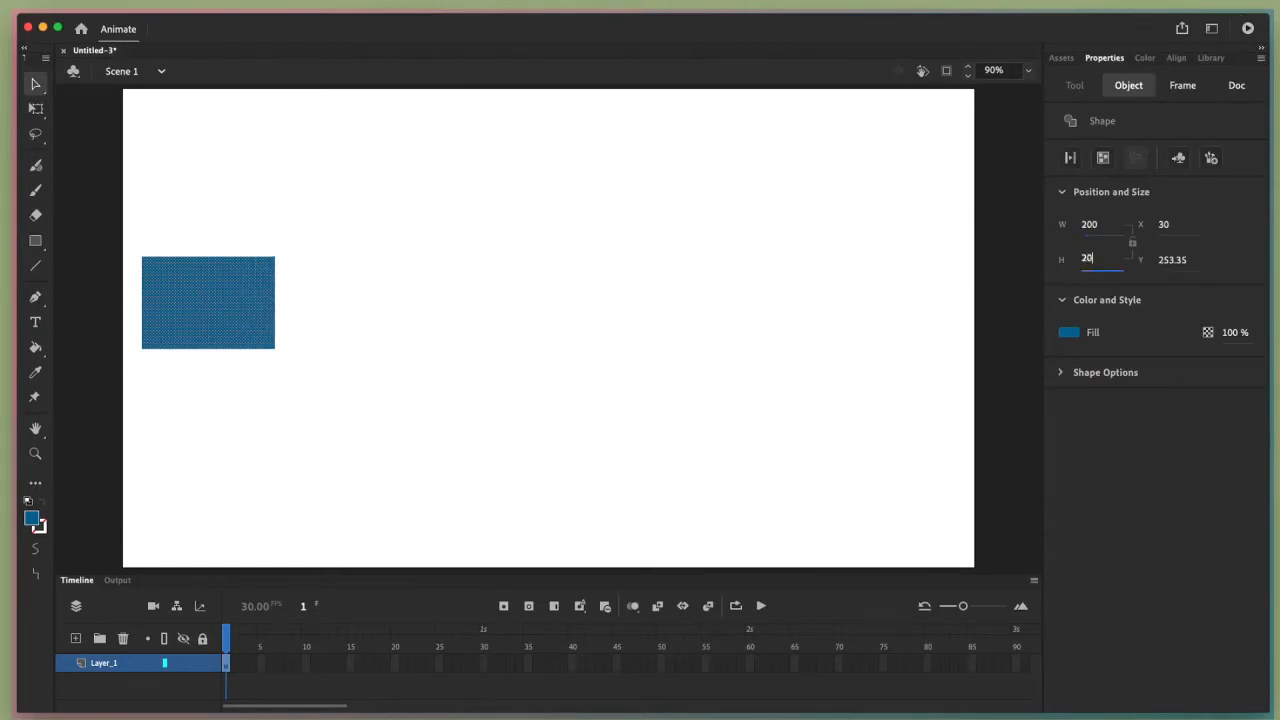
{"action": "key", "text": "Tab"}
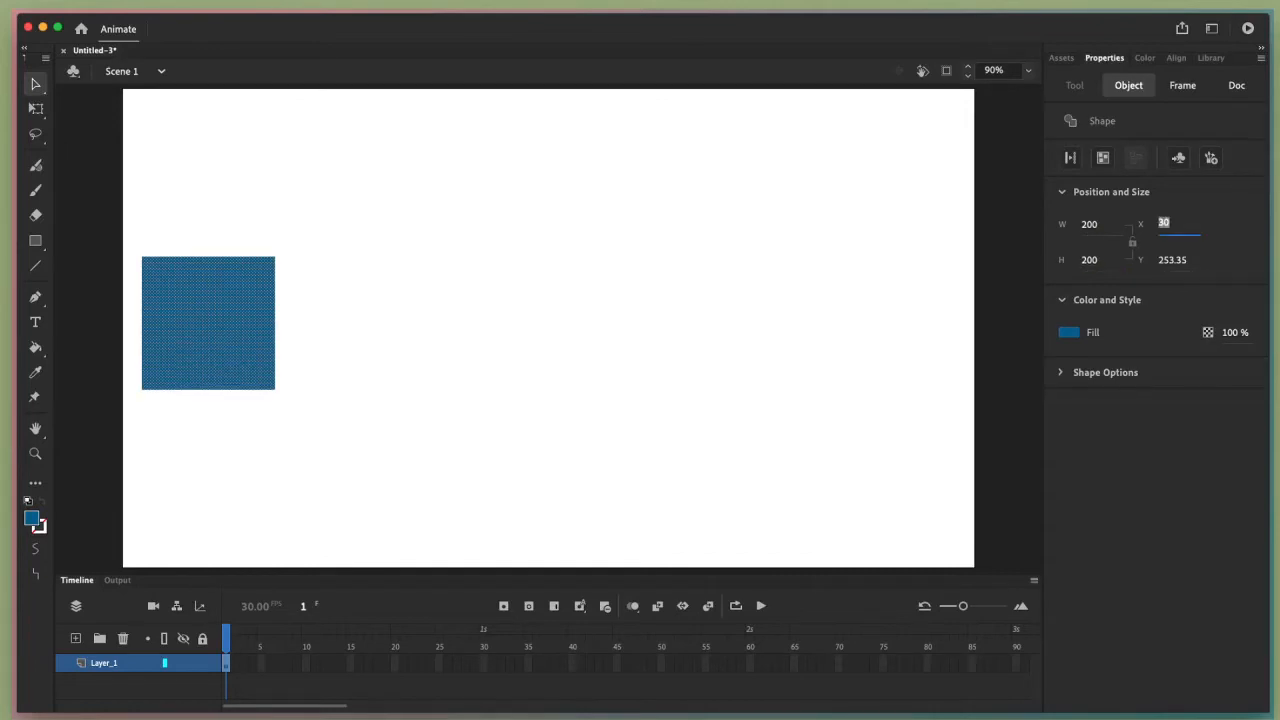
{"action": "key", "text": "Tab"}
{"action": "type", "text": "250"}
{"action": "key", "text": "Return"}
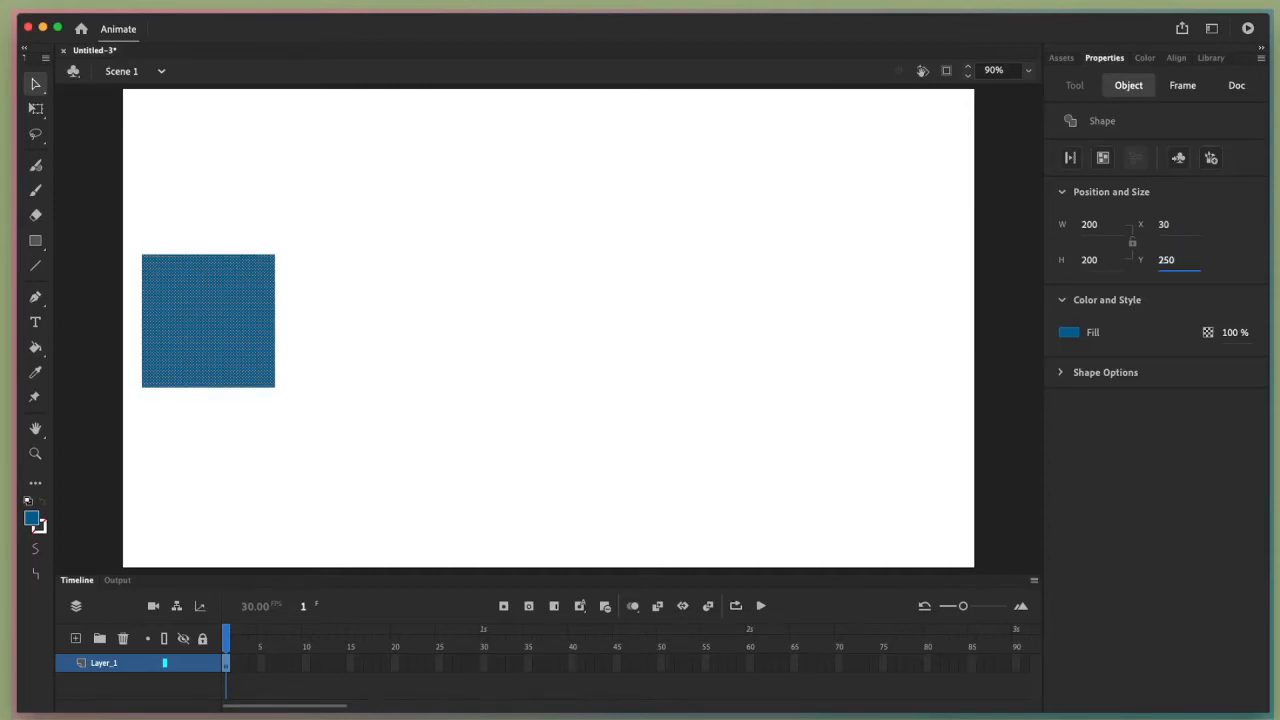
{"action": "left_click", "coordinate": [459, 303]}
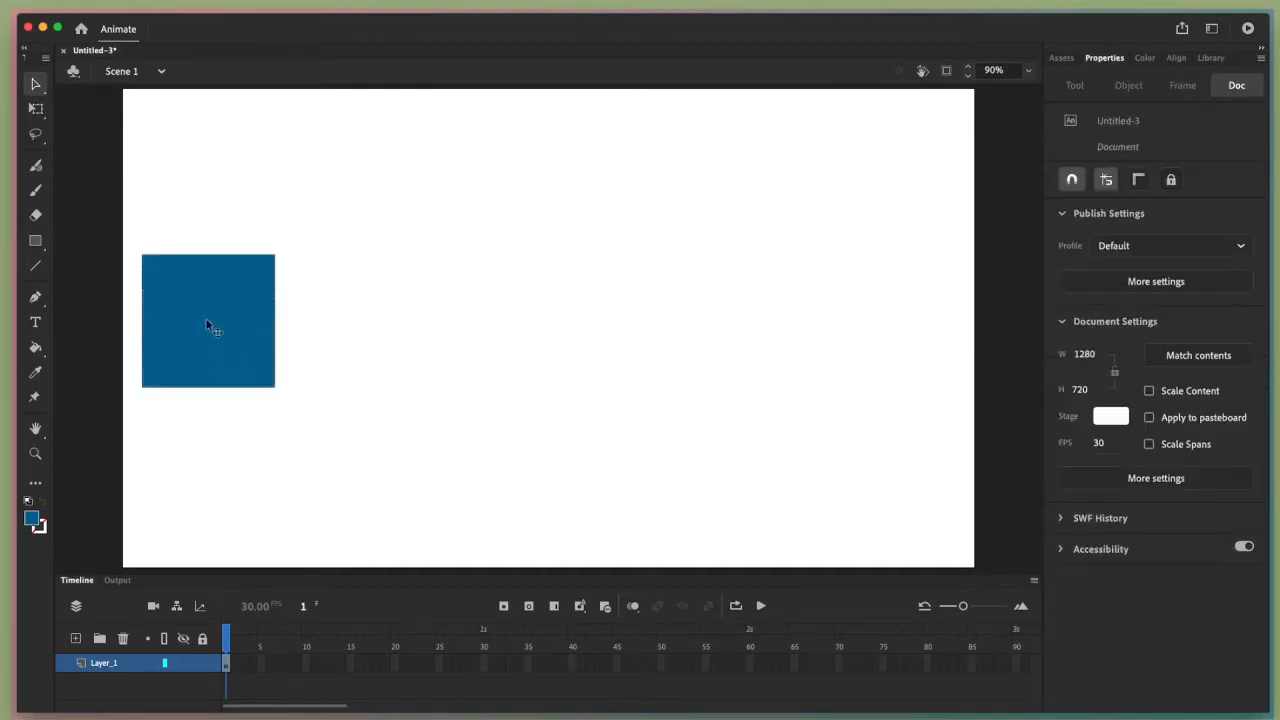
- Insert a keyframe at frame 30 of Layer_1
{"action": "left_click", "coordinate": [483, 665]}
{"action": "right_click", "coordinate": [483, 664]}
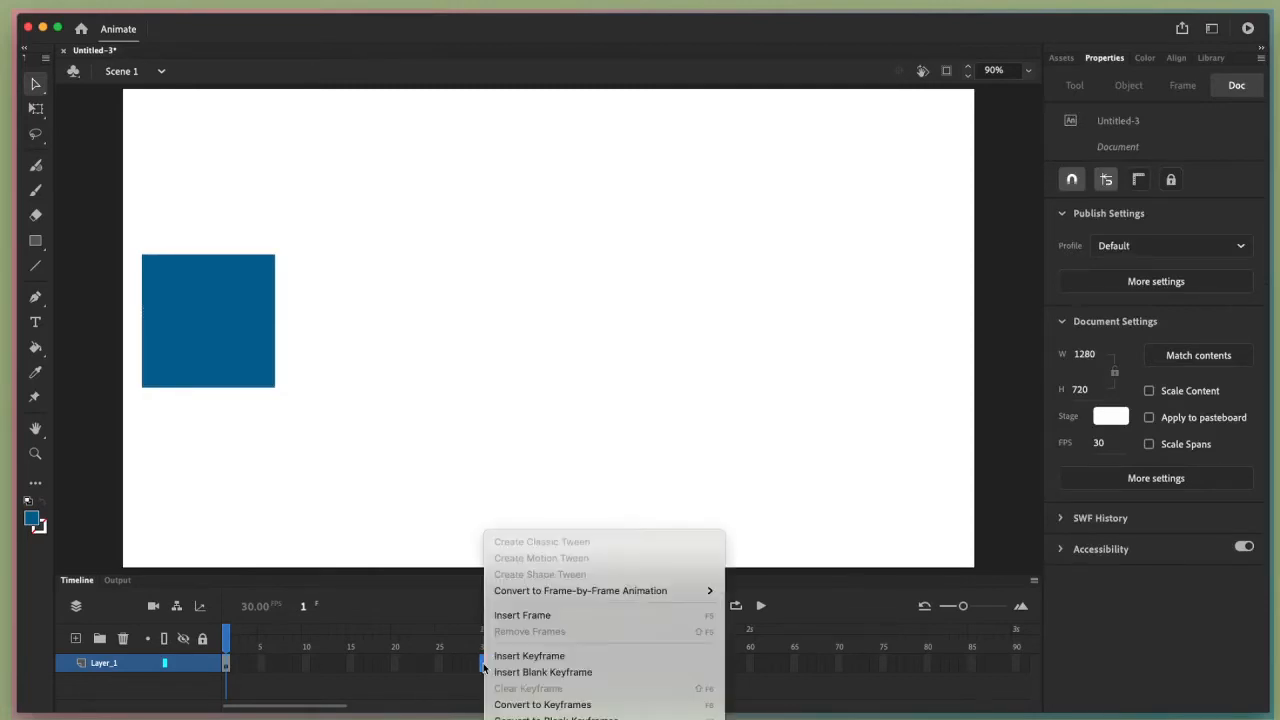
{"action": "left_click", "coordinate": [531, 656]}
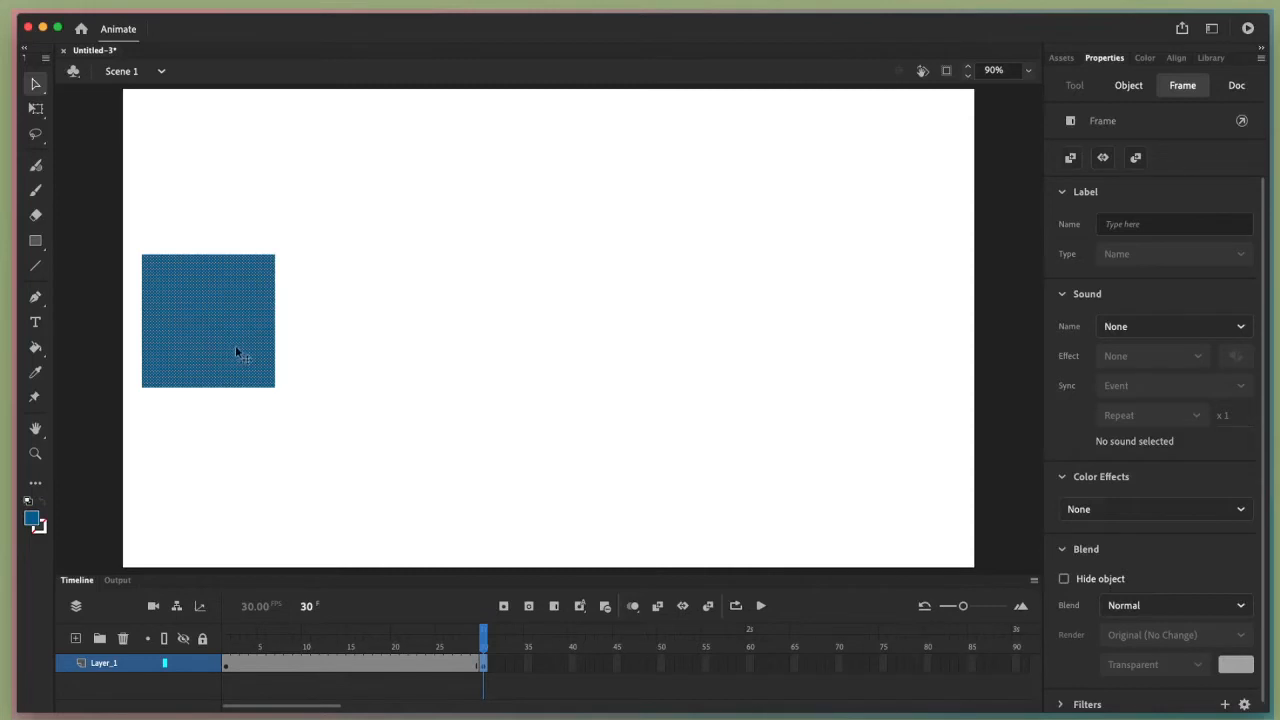
- Try moving the square freely to the right side of the stage at frame 30, and undo the move
{"action": "left_click_drag", "start_coordinate": [199, 329], "coordinate": [819, 368]}
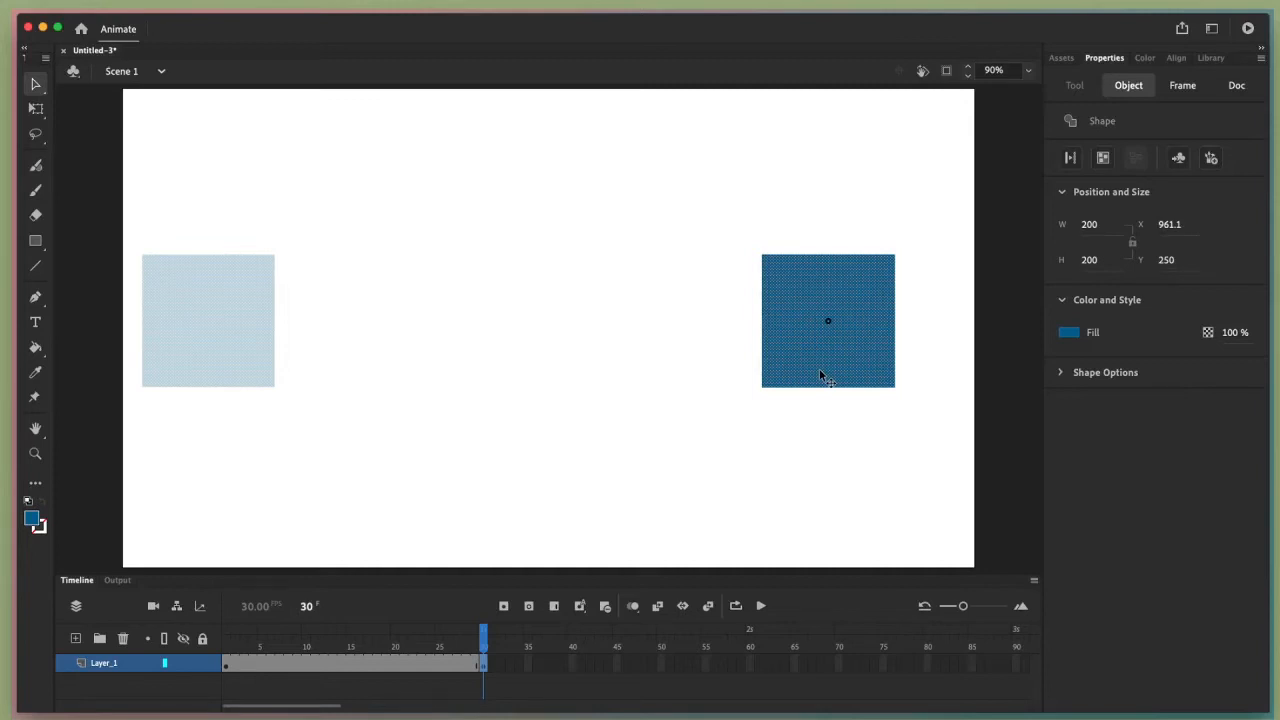
{"action": "left_click_drag", "start_coordinate": [819, 368], "coordinate": [819, 367]}
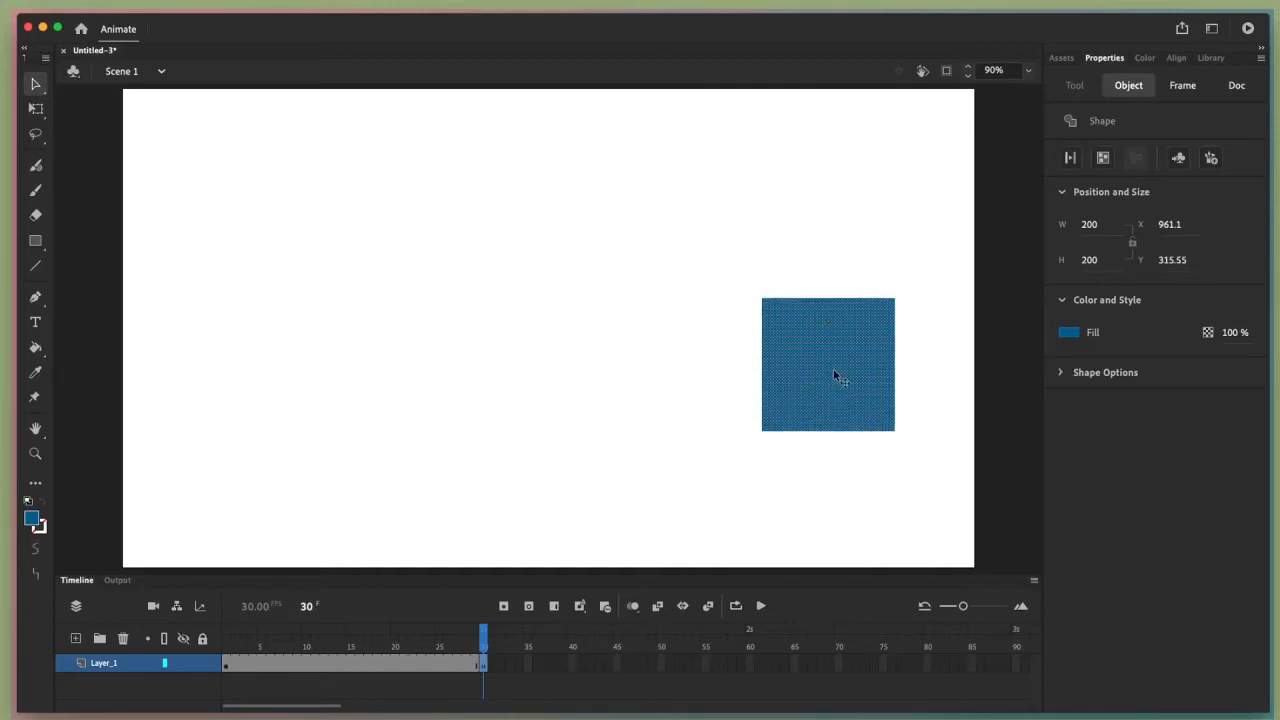
{"action": "key", "text": "super+z"}
- Move the frame 30 square straight across to the stage's right side and set its X position to 900
{"action": "left_click_drag", "start_coordinate": [228, 352], "coordinate": [836, 365]}
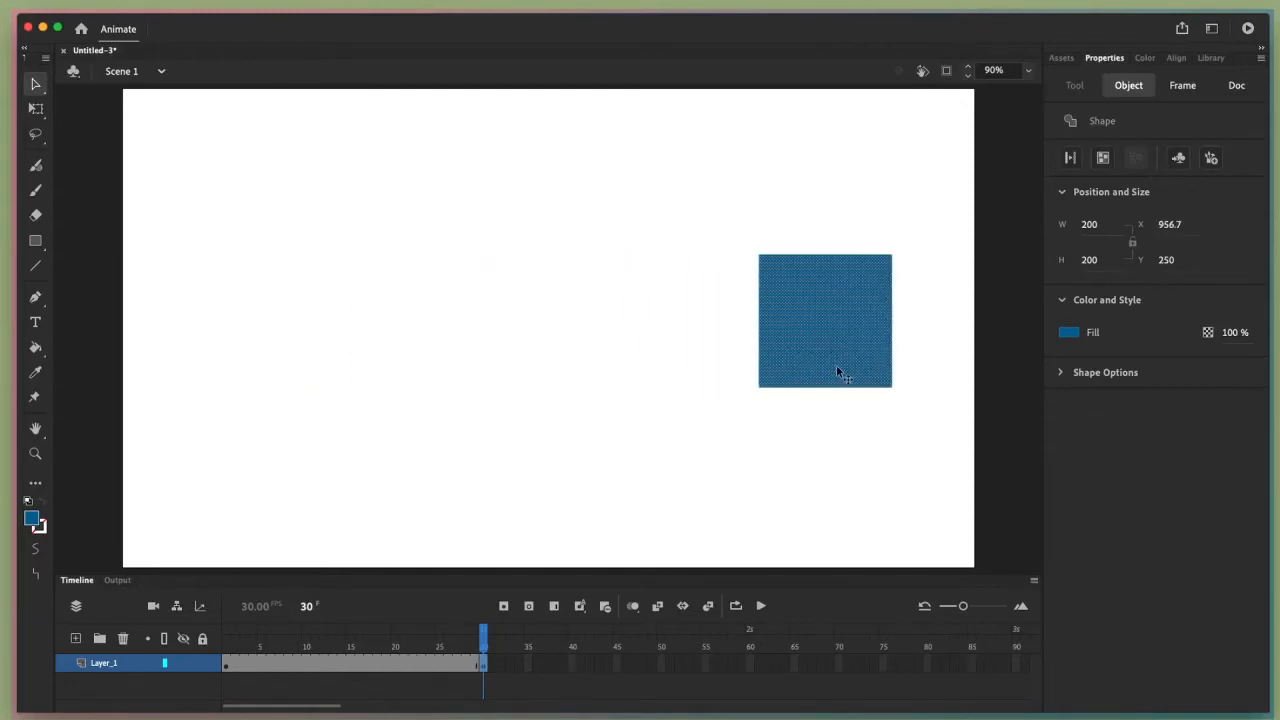
{"action": "left_click", "coordinate": [1170, 223]}
{"action": "type", "text": "900"}
{"action": "key", "text": "Return"}
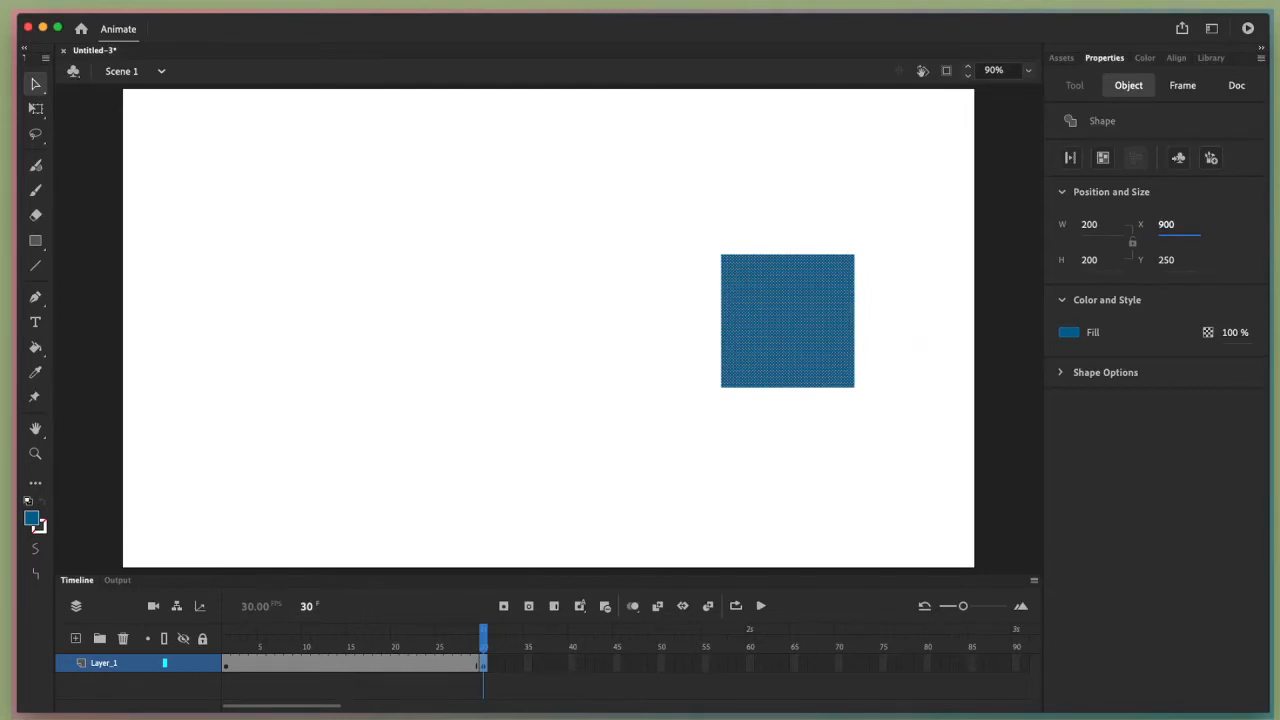
- Show the rulers around the stage
{"action": "left_click", "coordinate": [104, 0]}
{"action": "mouse_move", "coordinate": [424, 0]}
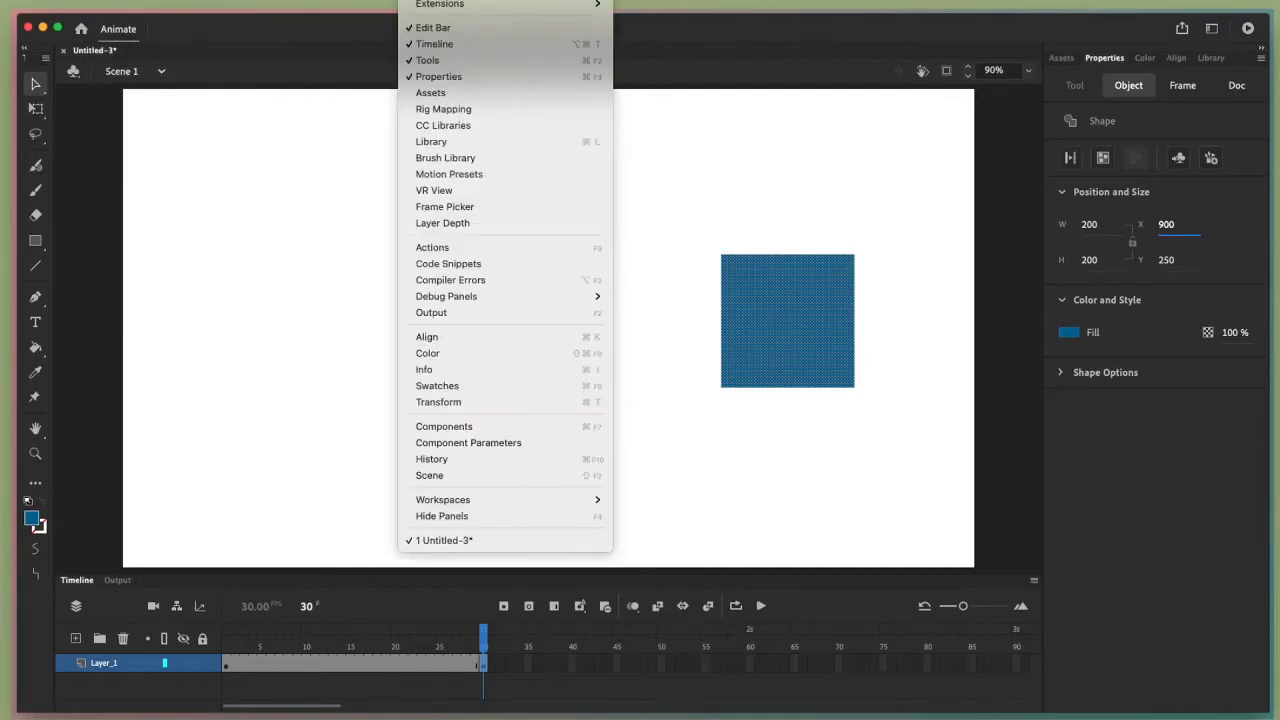
{"action": "mouse_move", "coordinate": [104, 0]}
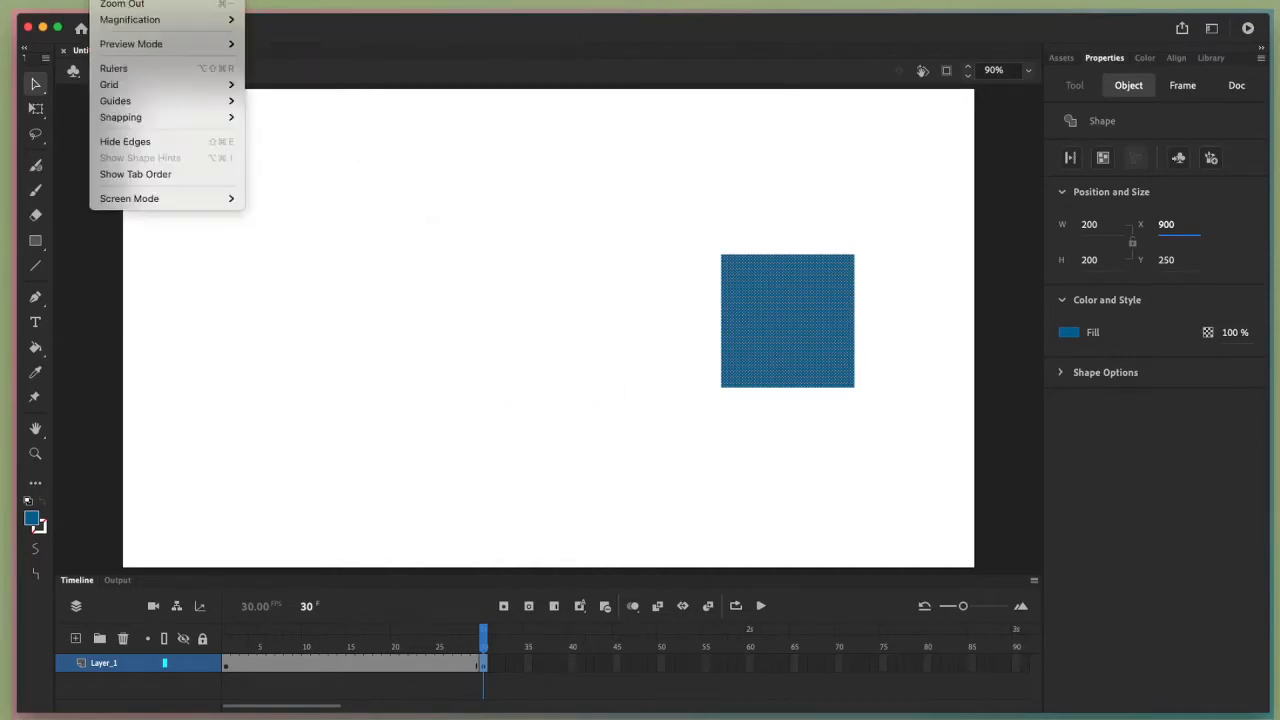
{"action": "left_click", "coordinate": [122, 68]}
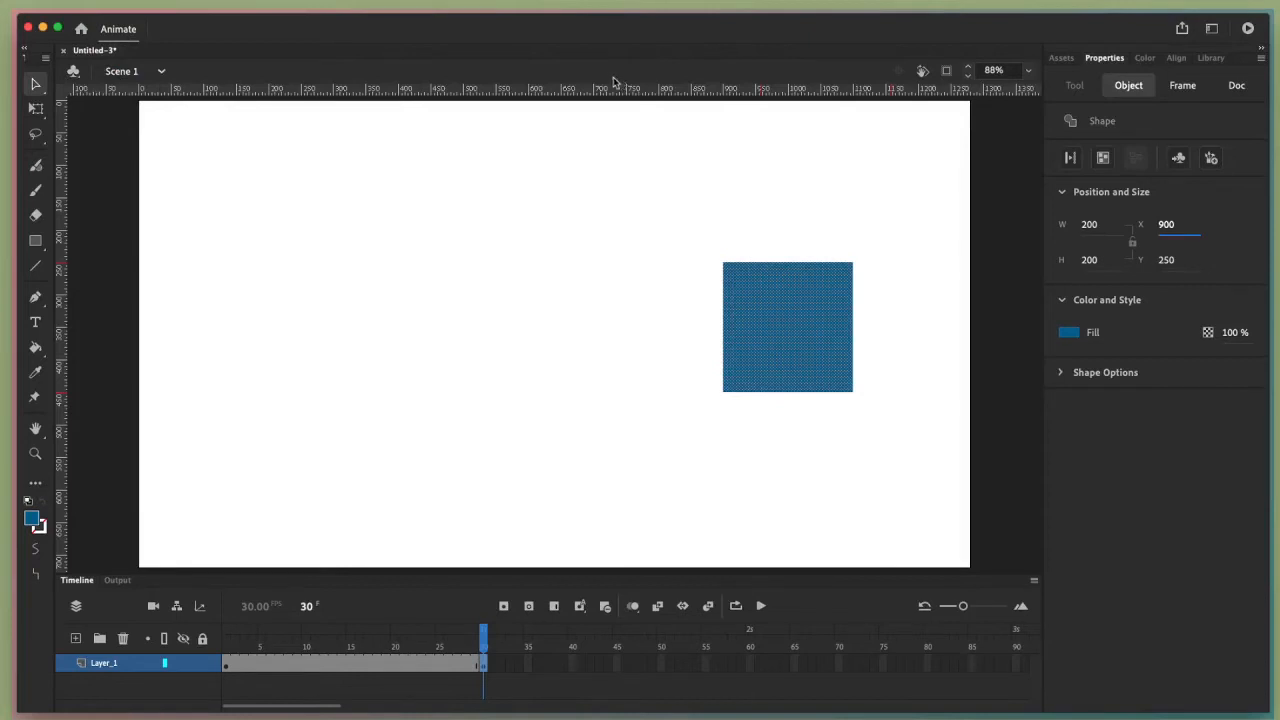
- Add three horizontal guides at about Y 135, 510 and 210, and one vertical guide at about X 300
{"action": "left_click_drag", "start_coordinate": [579, 90], "coordinate": [590, 189]}
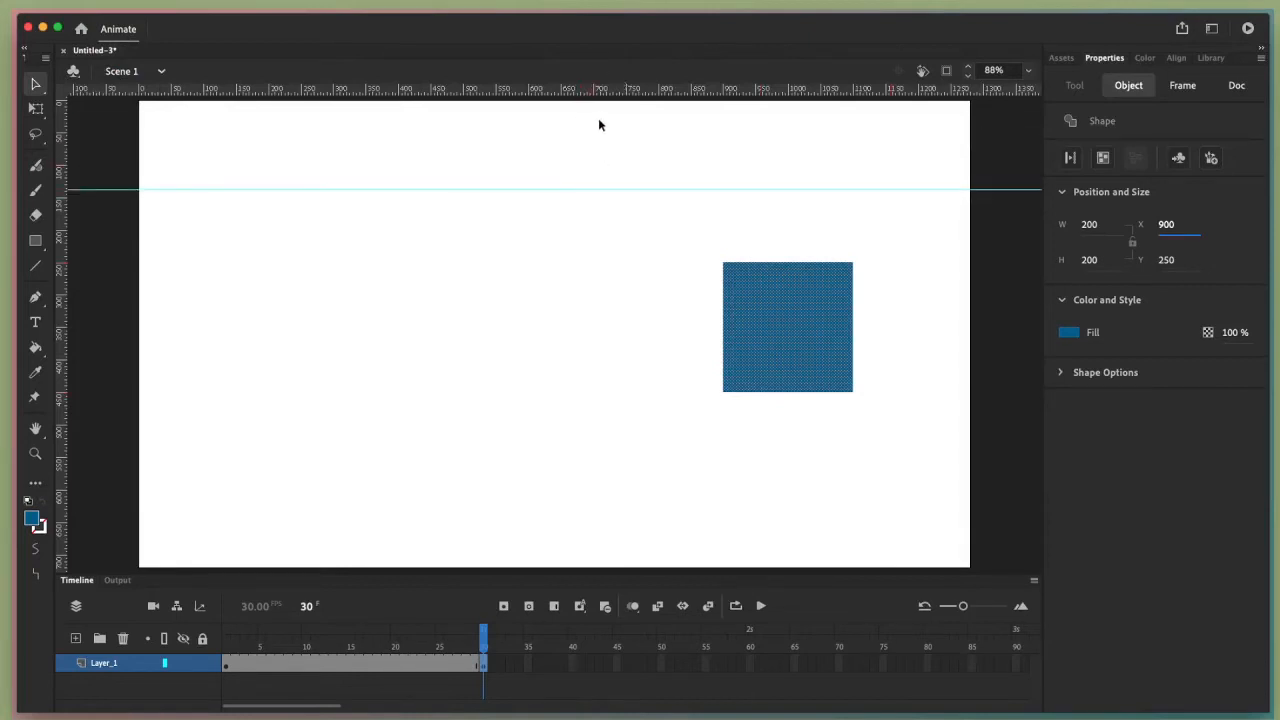
{"action": "left_click_drag", "start_coordinate": [600, 89], "coordinate": [620, 433]}
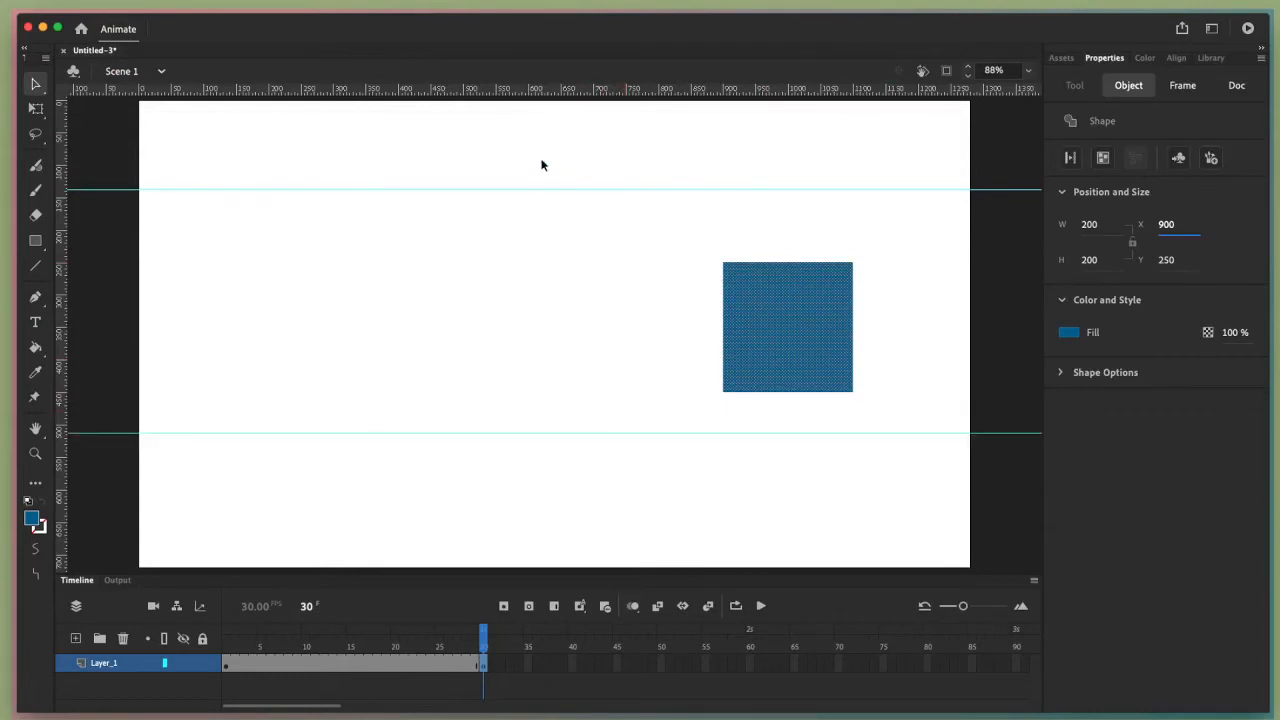
{"action": "left_click_drag", "start_coordinate": [68, 318], "coordinate": [332, 355]}
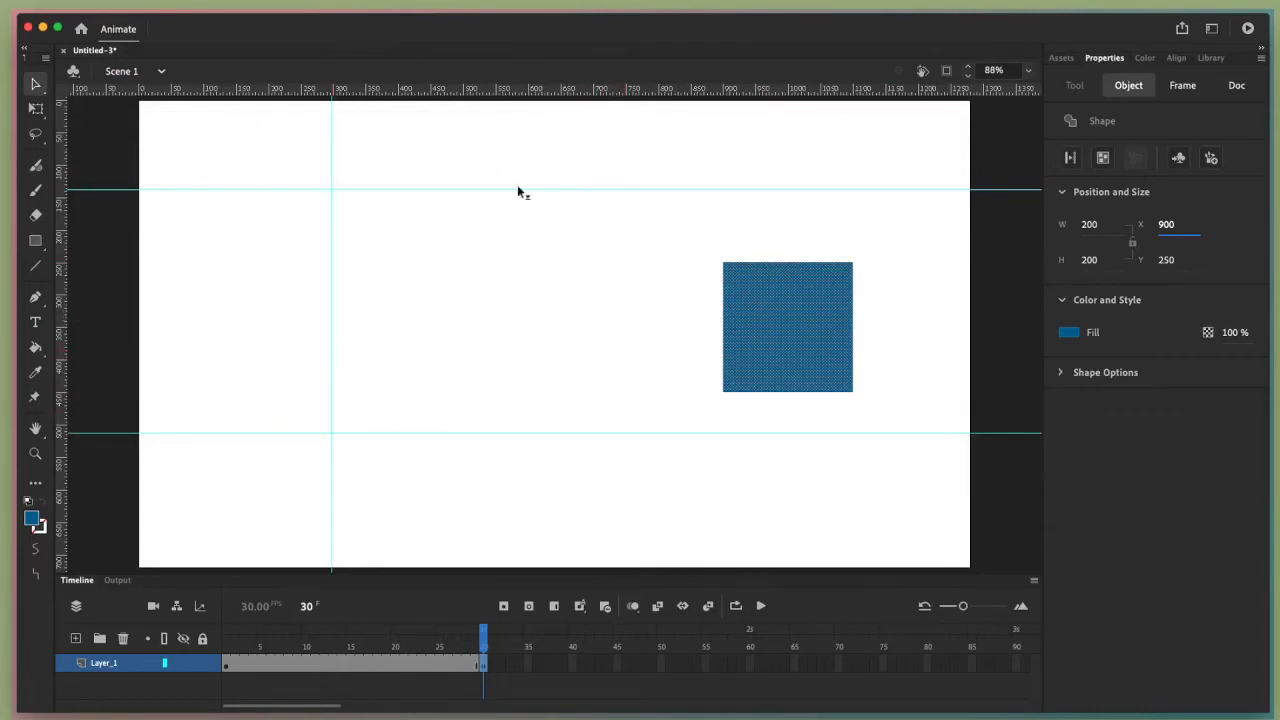
{"action": "left_click_drag", "start_coordinate": [555, 92], "coordinate": [570, 244]}
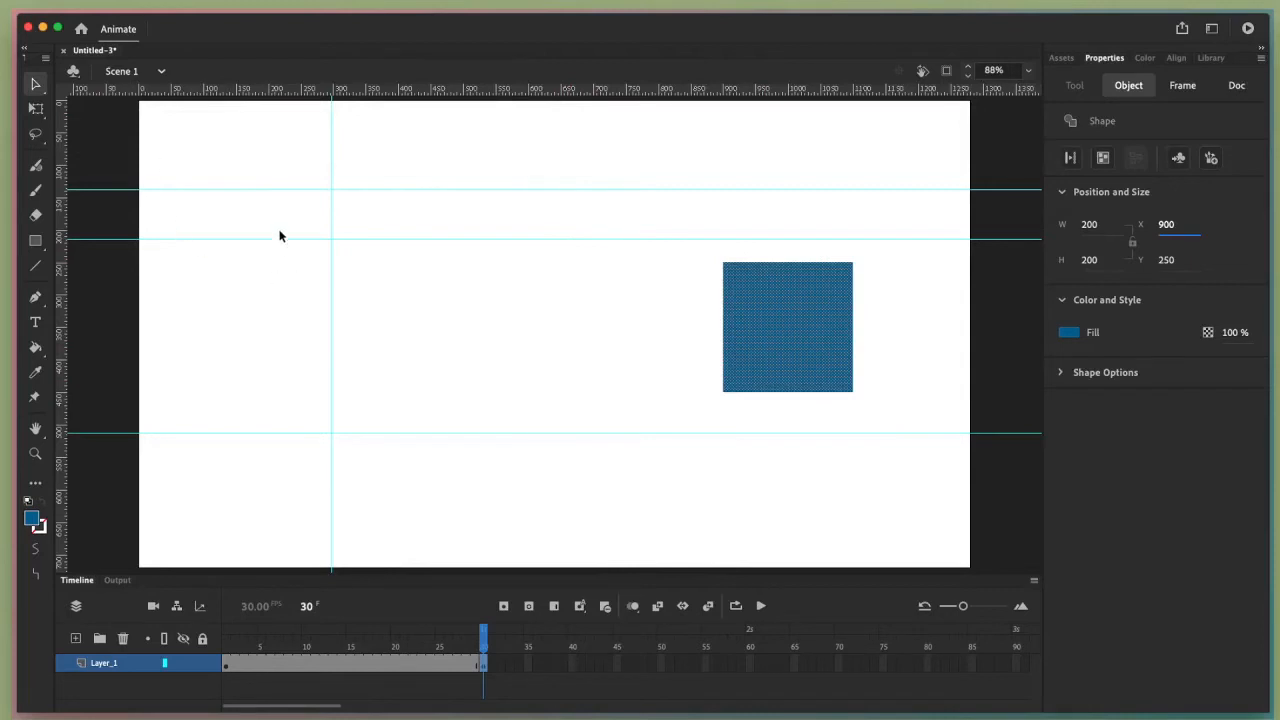
- Remove all guides except the uppermost one and move that guide to the square's vertical middle
{"action": "left_click_drag", "start_coordinate": [283, 239], "coordinate": [295, 92]}
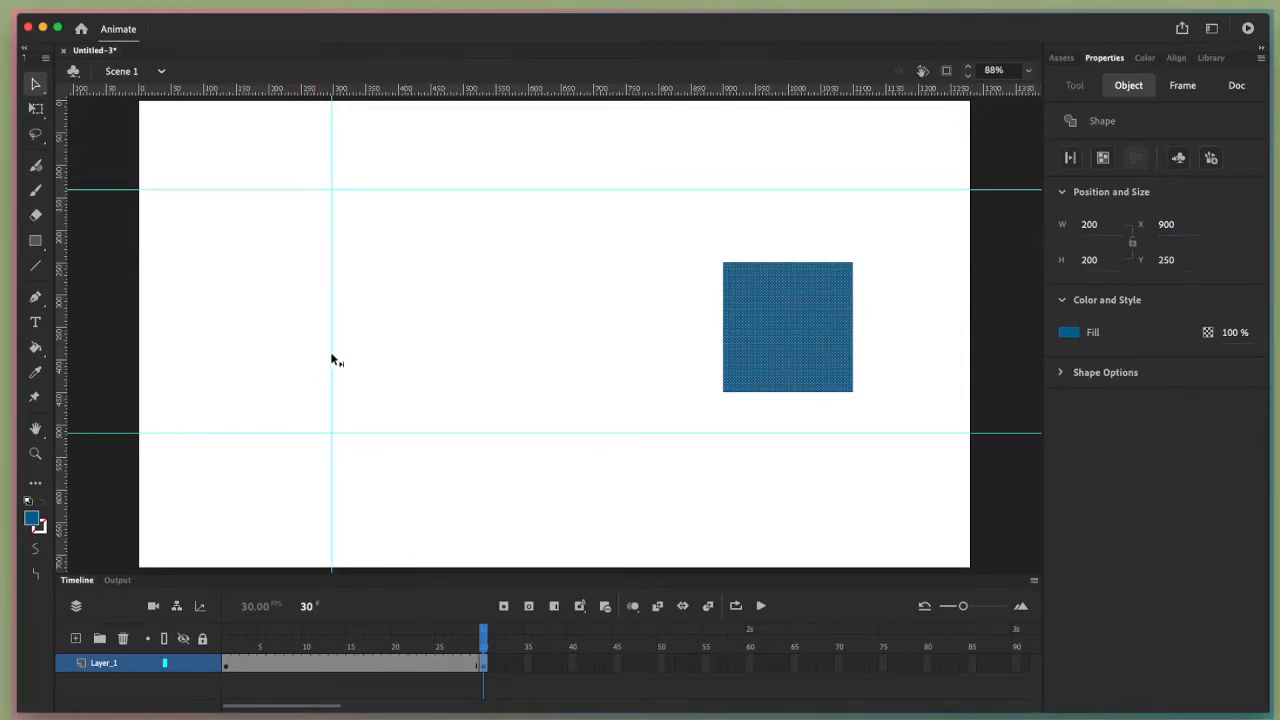
{"action": "left_click_drag", "start_coordinate": [334, 360], "coordinate": [60, 360]}
{"action": "left_click_drag", "start_coordinate": [126, 436], "coordinate": [160, 662]}
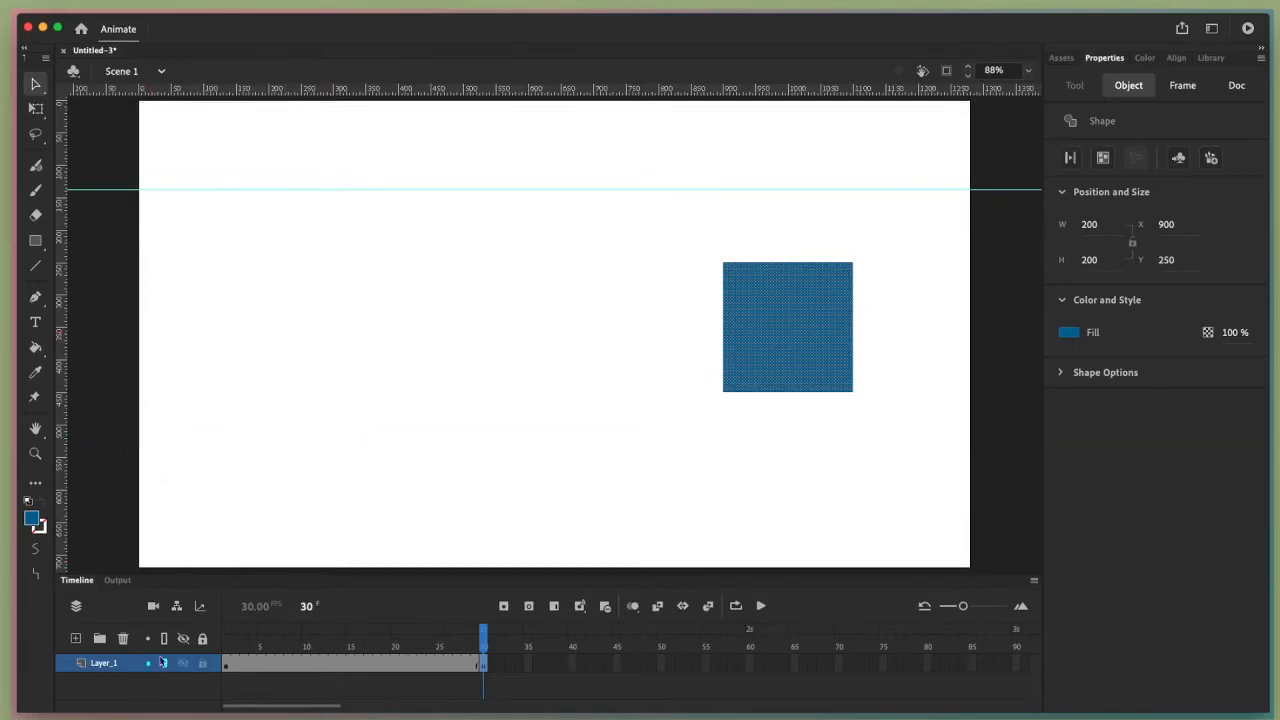
{"action": "left_click_drag", "start_coordinate": [100, 190], "coordinate": [106, 332]}
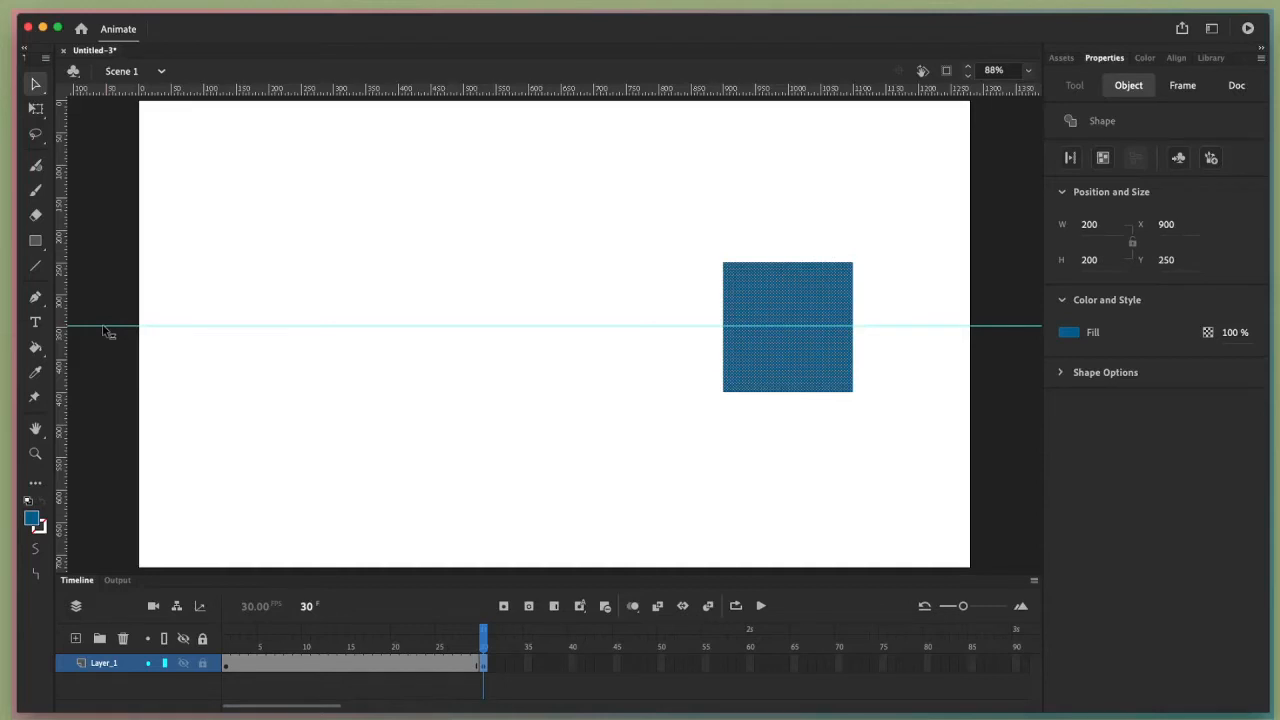
- Create a shape tween on Layer_1 between the keyframes at frames 1 and 30, and check the square at both ends
{"action": "left_click", "coordinate": [228, 668]}
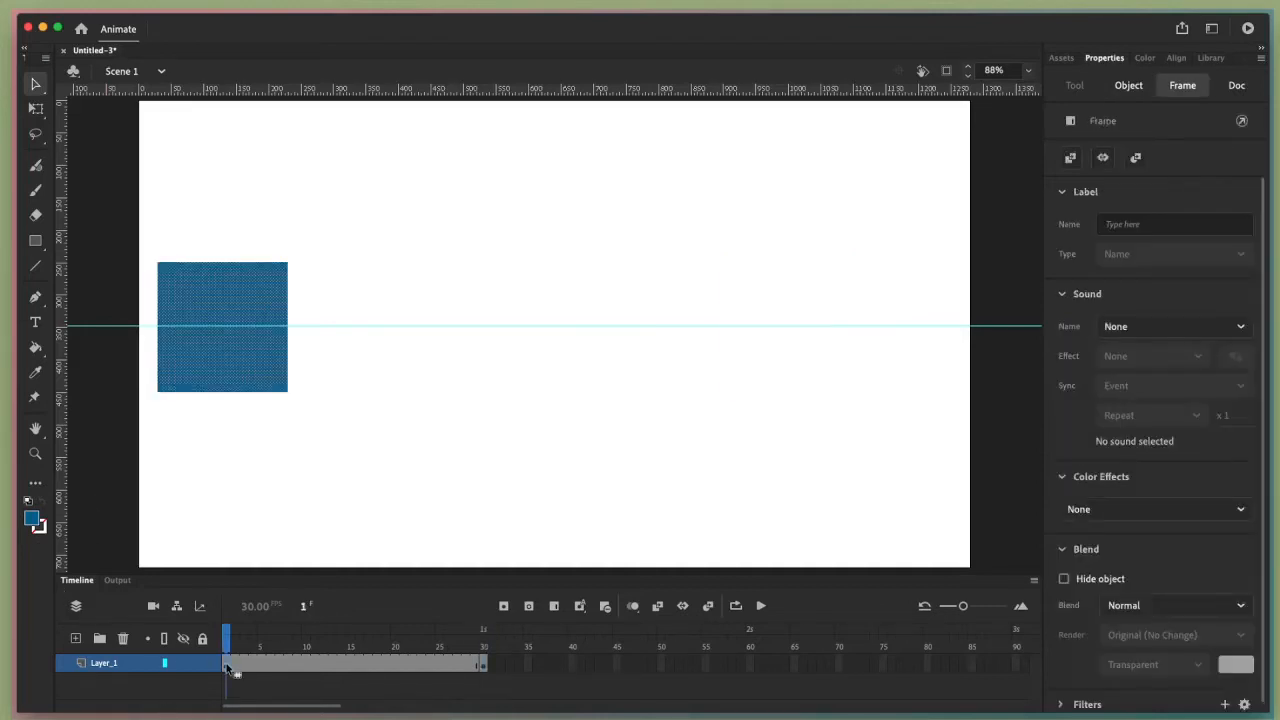
{"action": "left_click", "coordinate": [408, 254]}
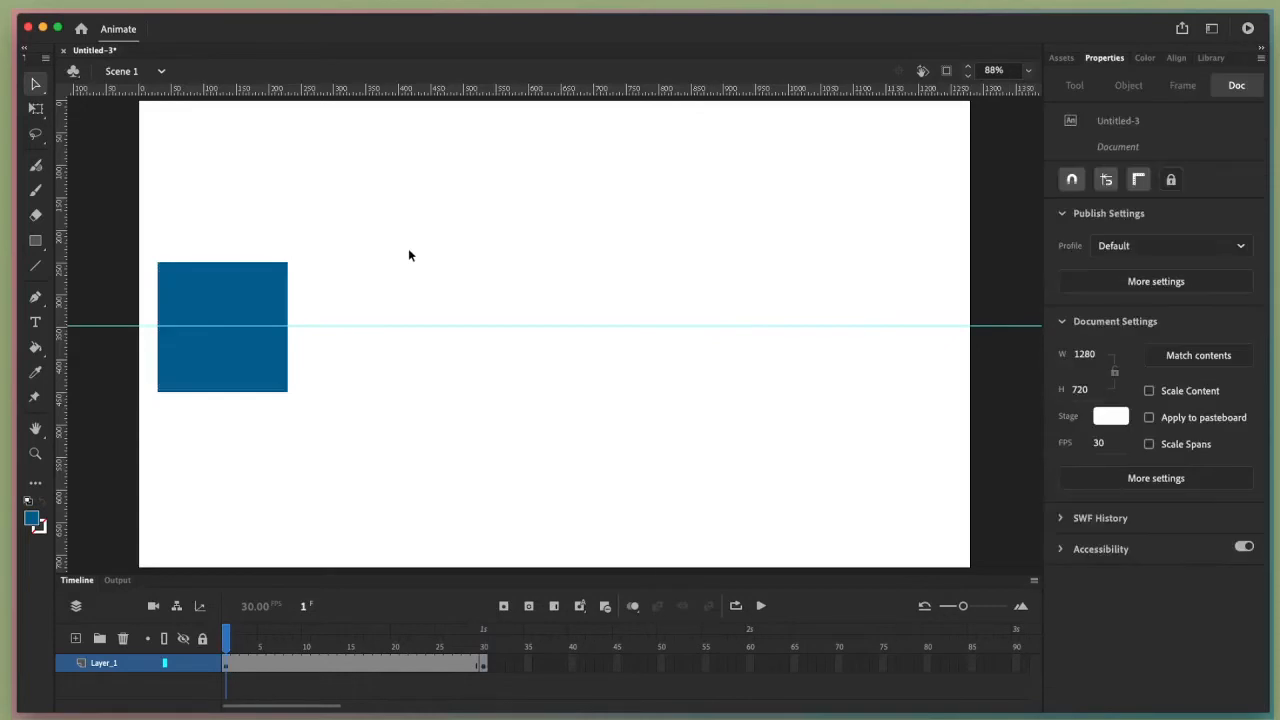
{"action": "left_click", "coordinate": [484, 667]}
{"action": "left_click", "coordinate": [228, 667]}
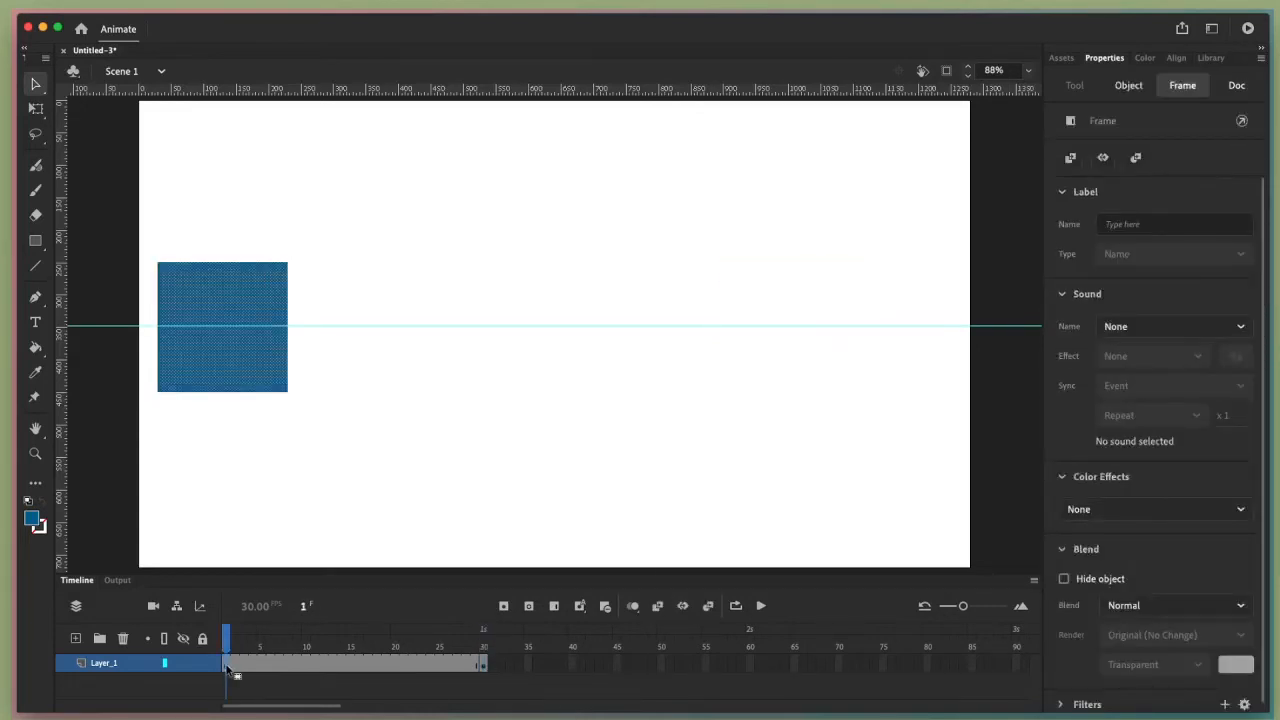
{"action": "right_click", "coordinate": [354, 666]}
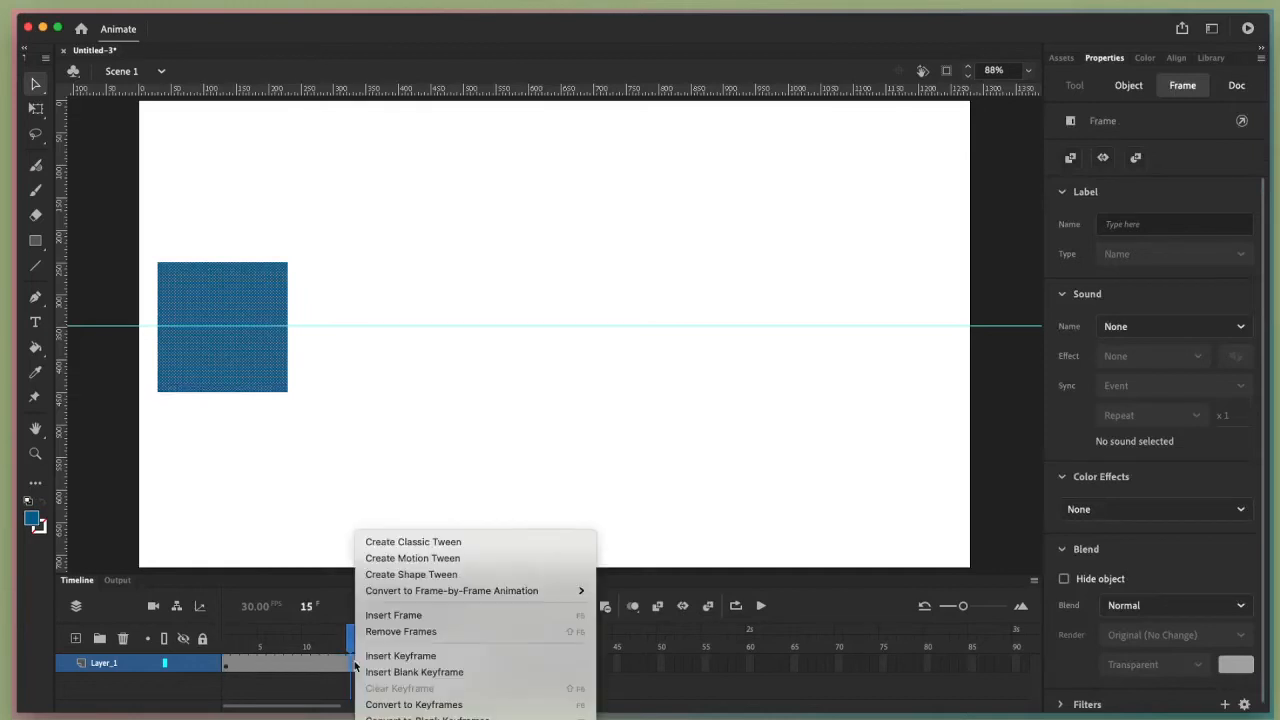
{"action": "left_click", "coordinate": [394, 576]}
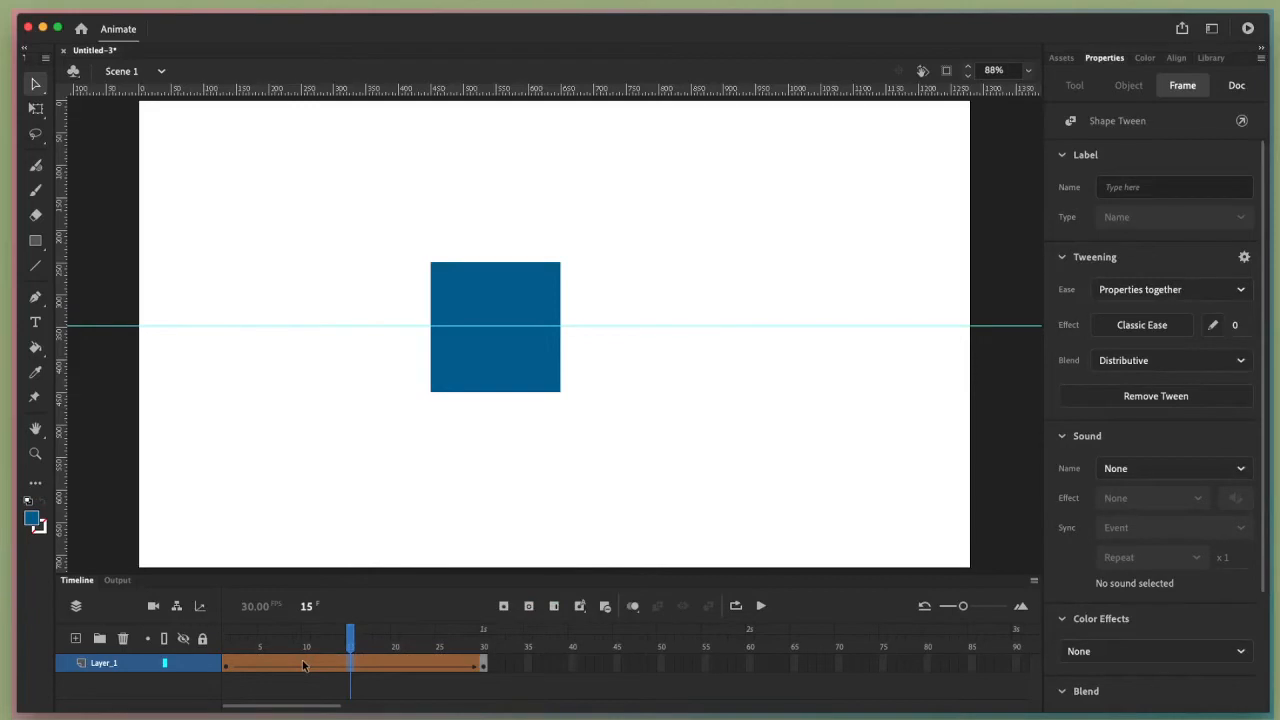
{"action": "left_click", "coordinate": [228, 666]}
{"action": "left_click", "coordinate": [486, 666]}
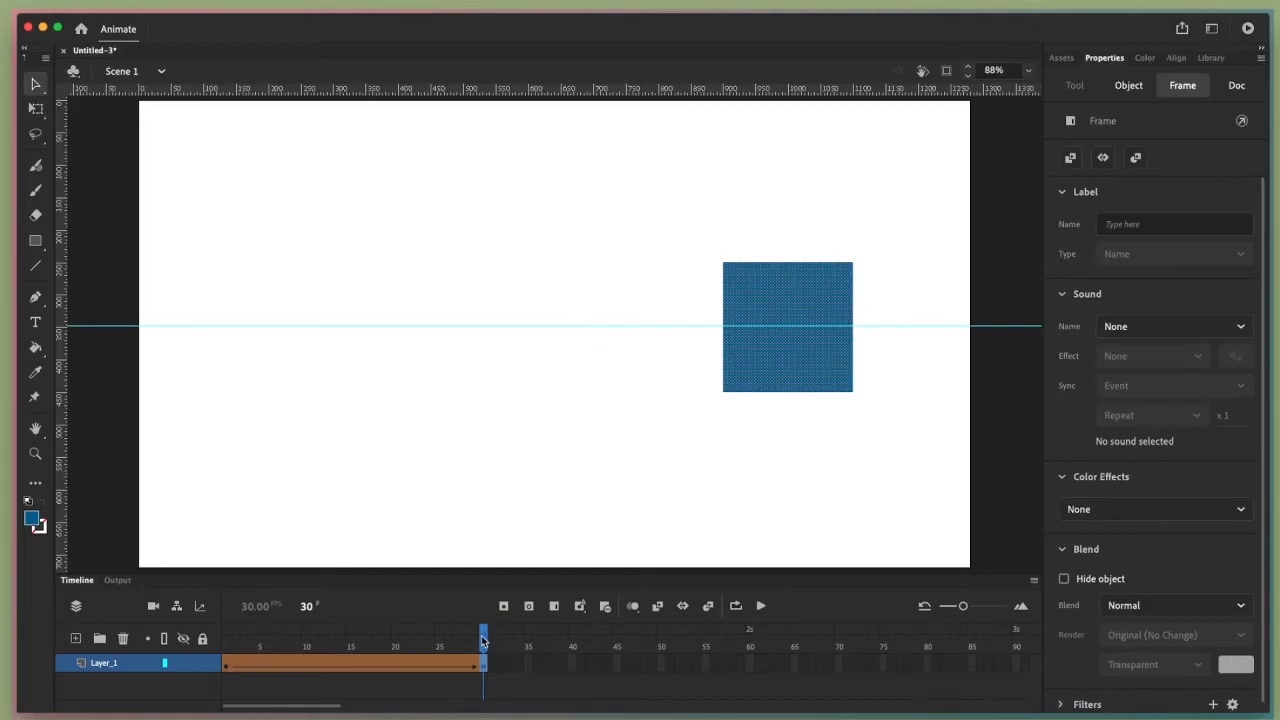
- Play back the square's shape tween, and delete the square from the keyframe at frame 30
{"action": "left_click", "coordinate": [760, 606]}
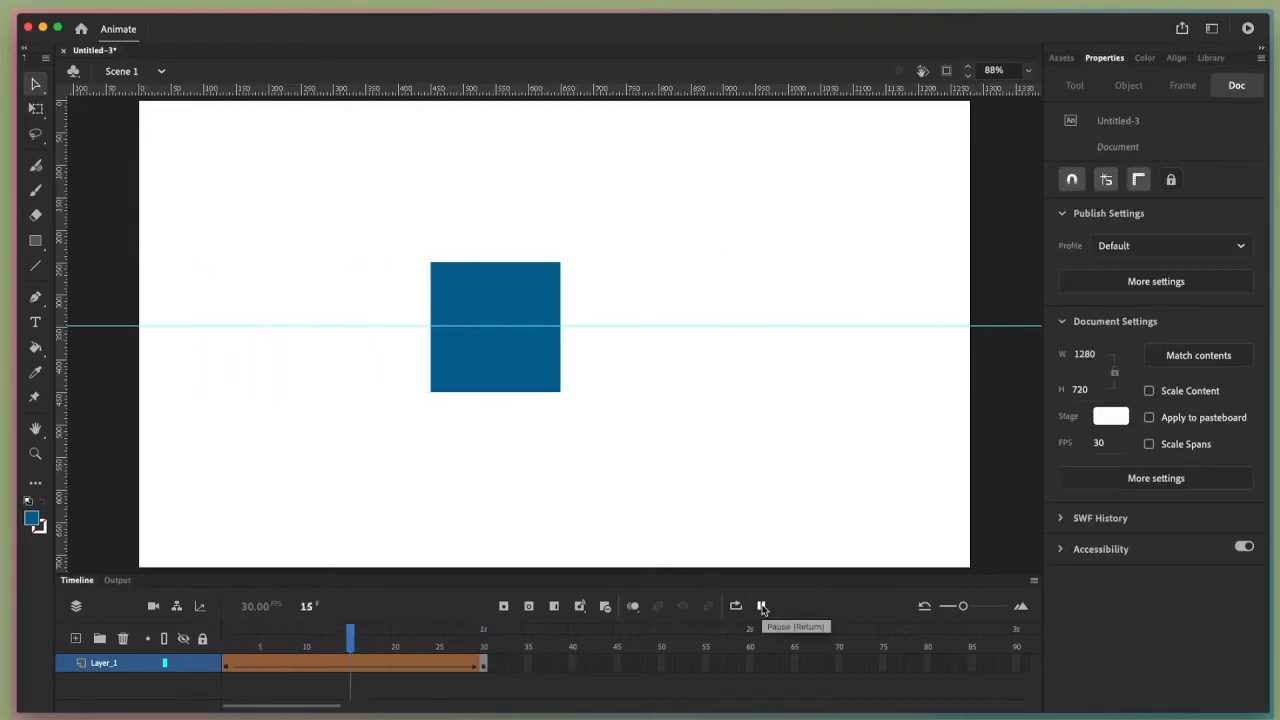
{"action": "left_click", "coordinate": [761, 606]}
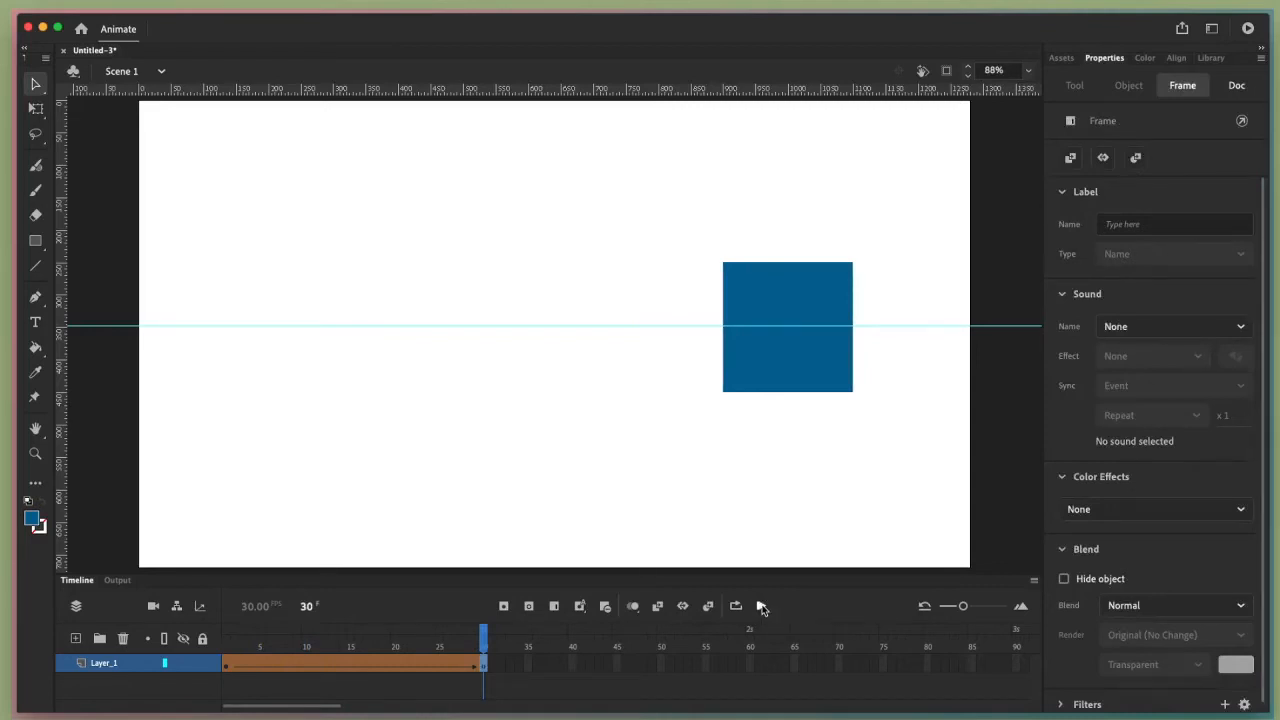
{"action": "left_click", "coordinate": [485, 666]}
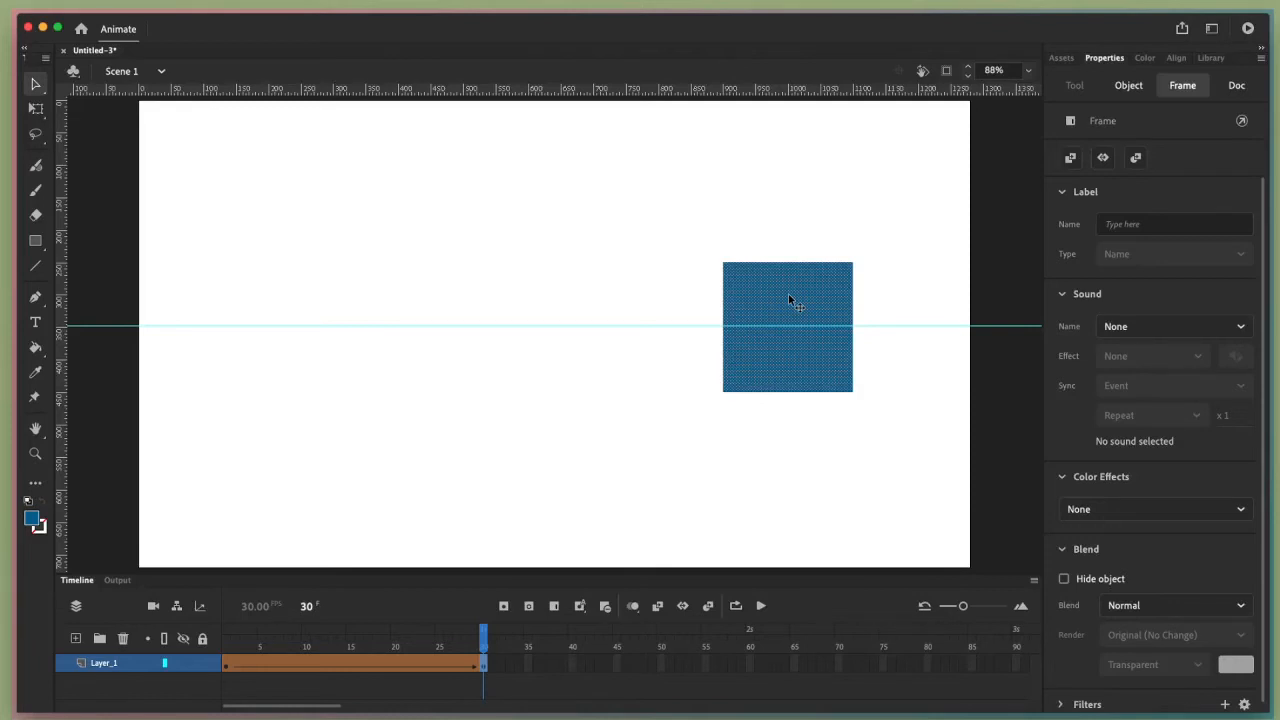
{"action": "key", "text": "Delete"}
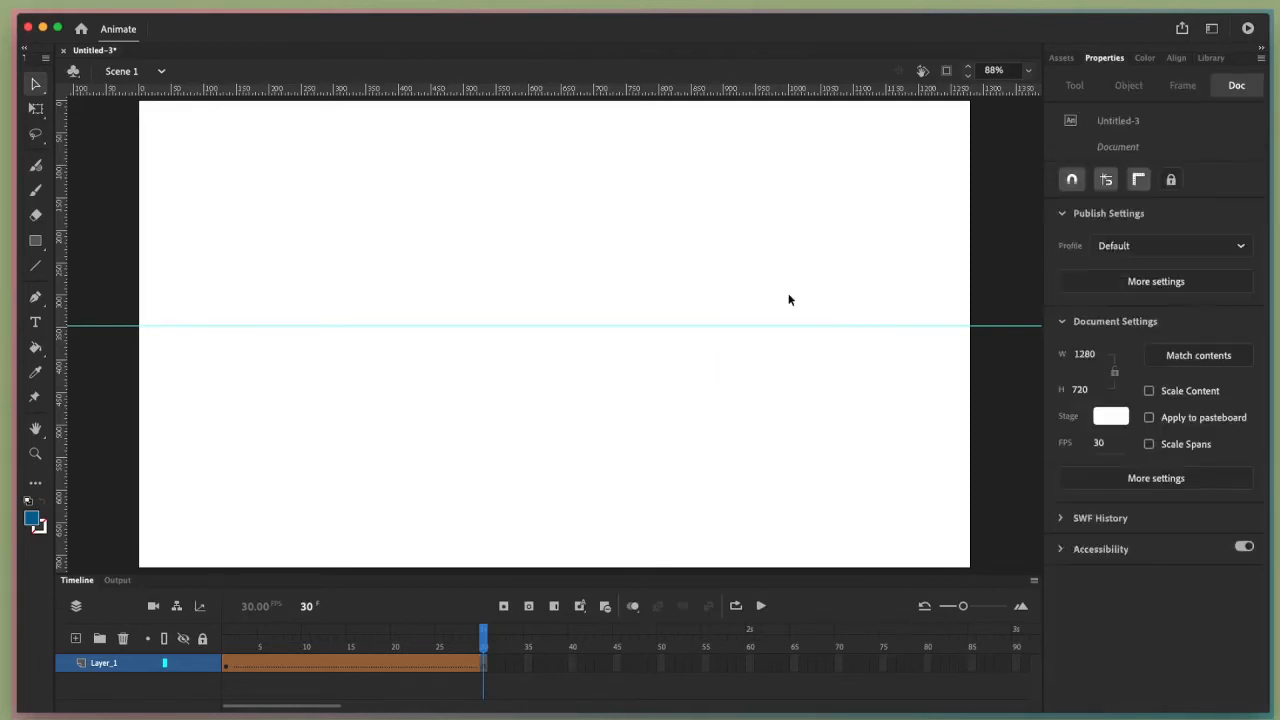
- Draw a five-pointed blue star about 322 by 307 px at frame 30 with the PolyStar tool, where the square had been
{"action": "left_click_drag", "start_coordinate": [484, 640], "coordinate": [413, 644]}
{"action": "left_click", "coordinate": [484, 665]}
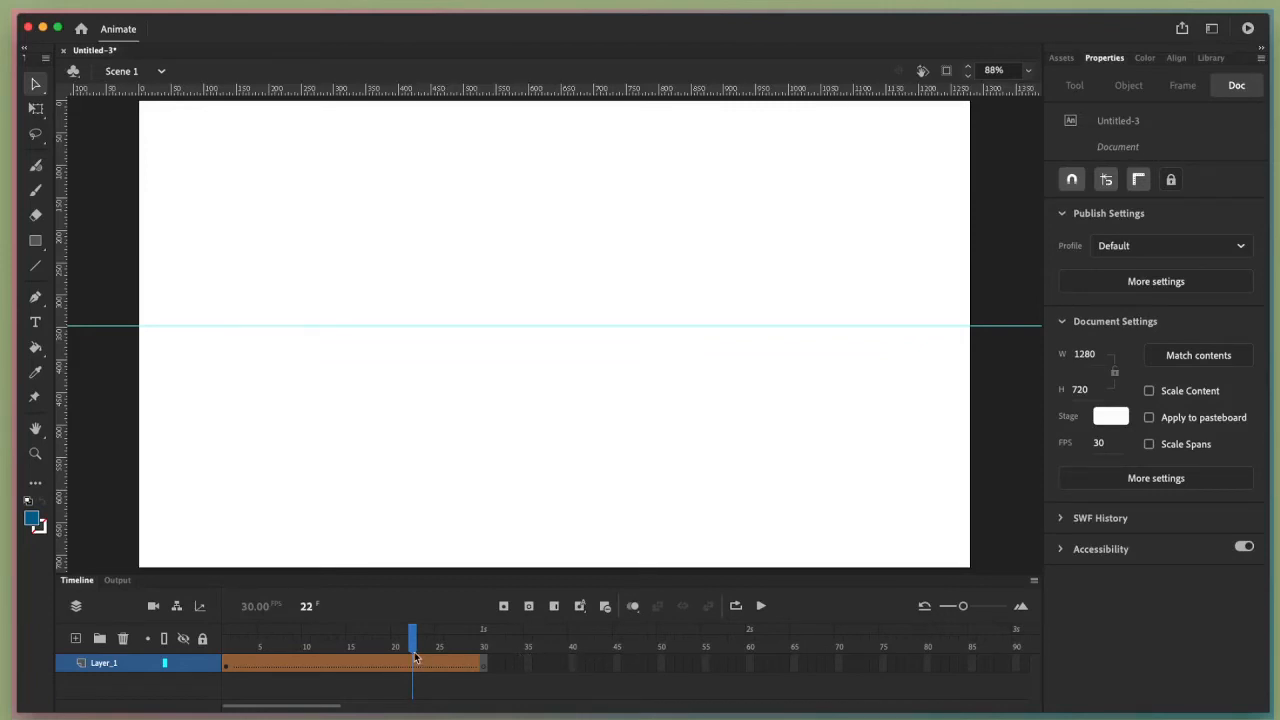
{"action": "left_click", "coordinate": [484, 668]}
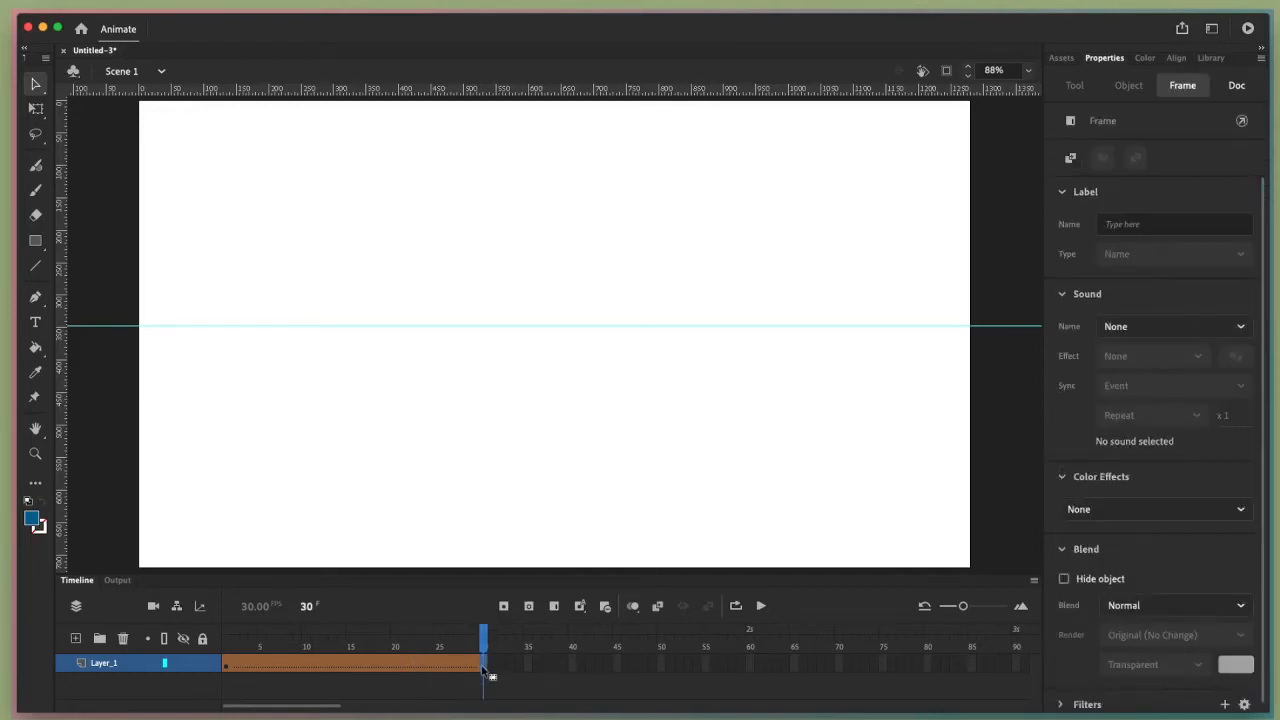
{"action": "left_click", "coordinate": [35, 242]}
{"action": "left_click", "coordinate": [35, 242]}
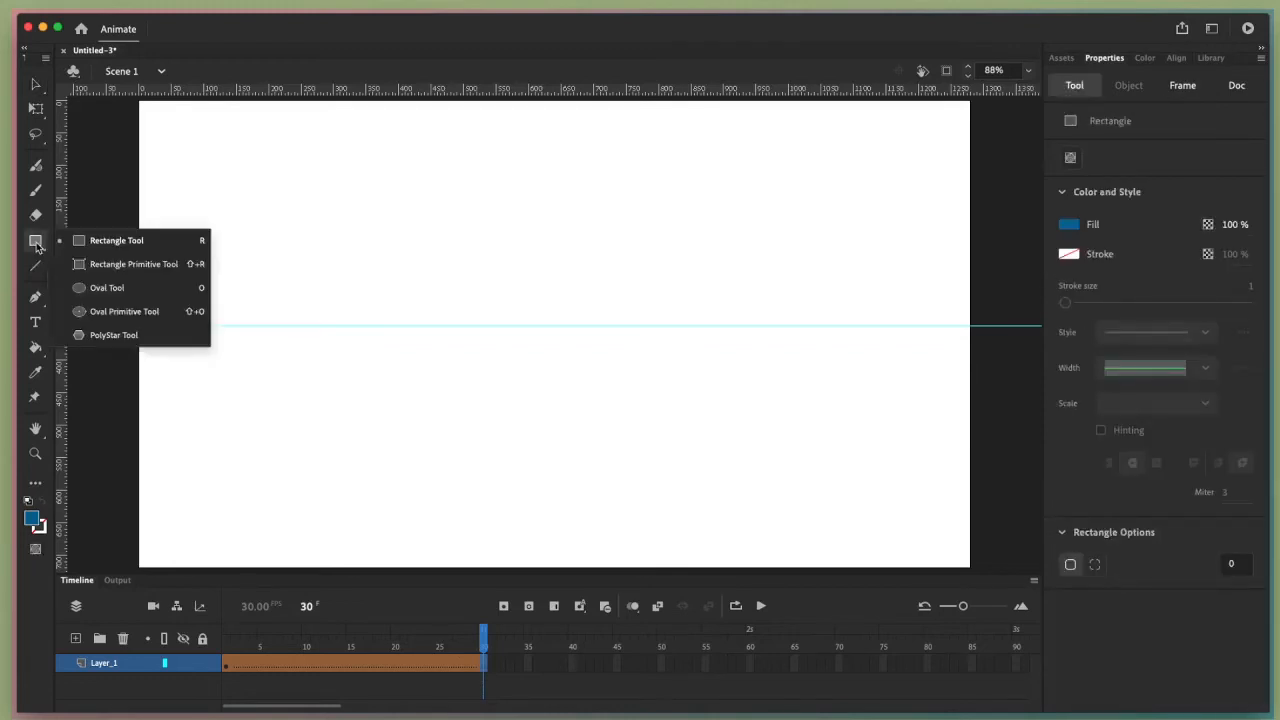
{"action": "left_click", "coordinate": [162, 338]}
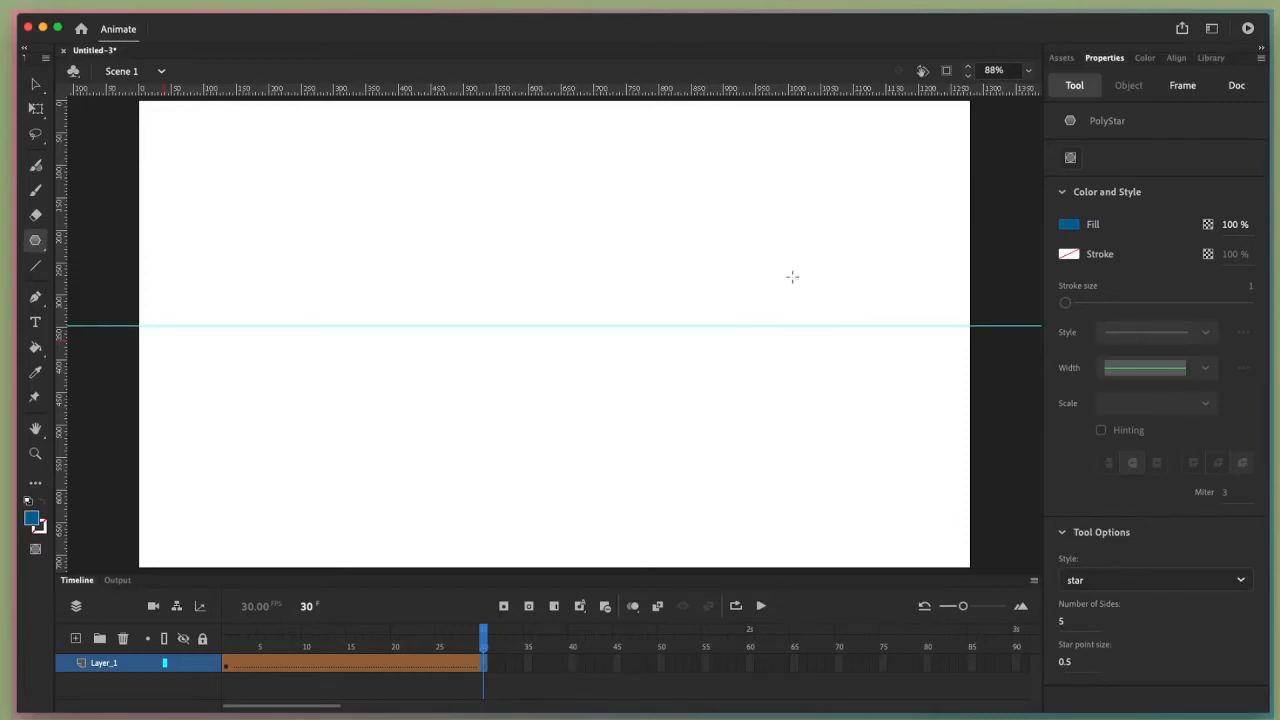
{"action": "left_click_drag", "start_coordinate": [790, 273], "coordinate": [854, 359]}
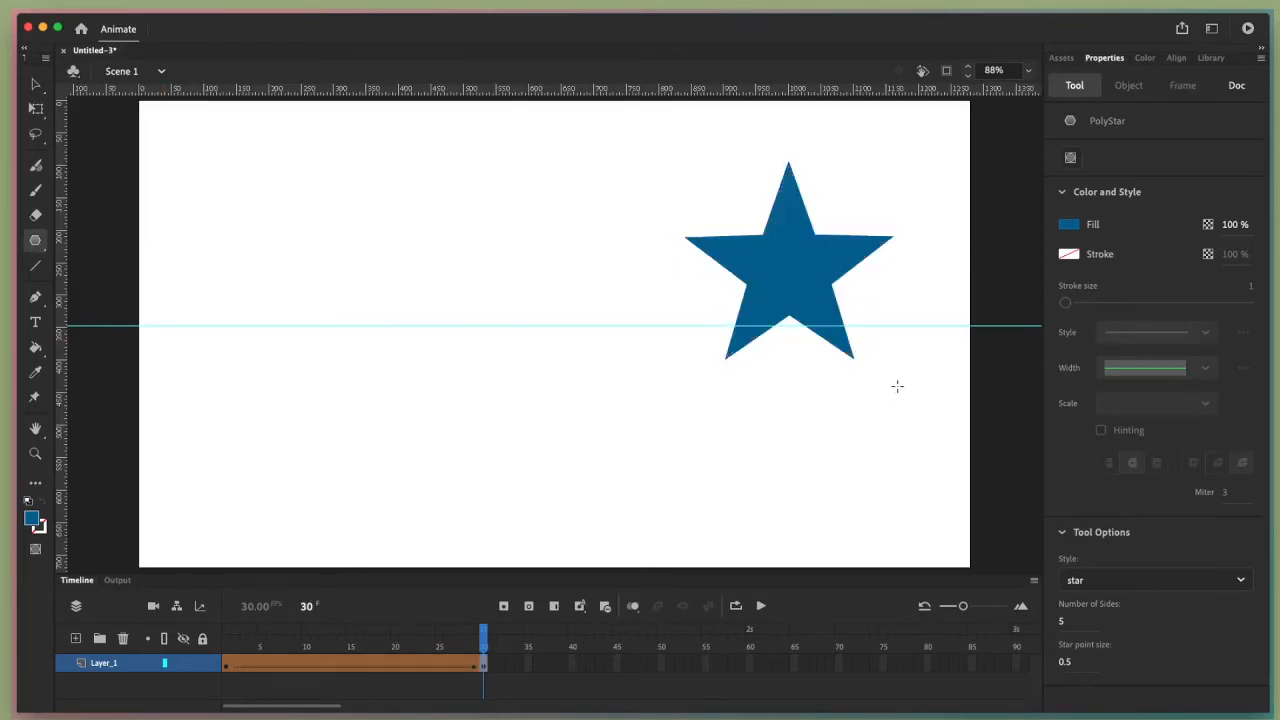
- Set the star's width and height to 200
{"action": "left_click", "coordinate": [37, 87]}
{"action": "left_click", "coordinate": [784, 270]}
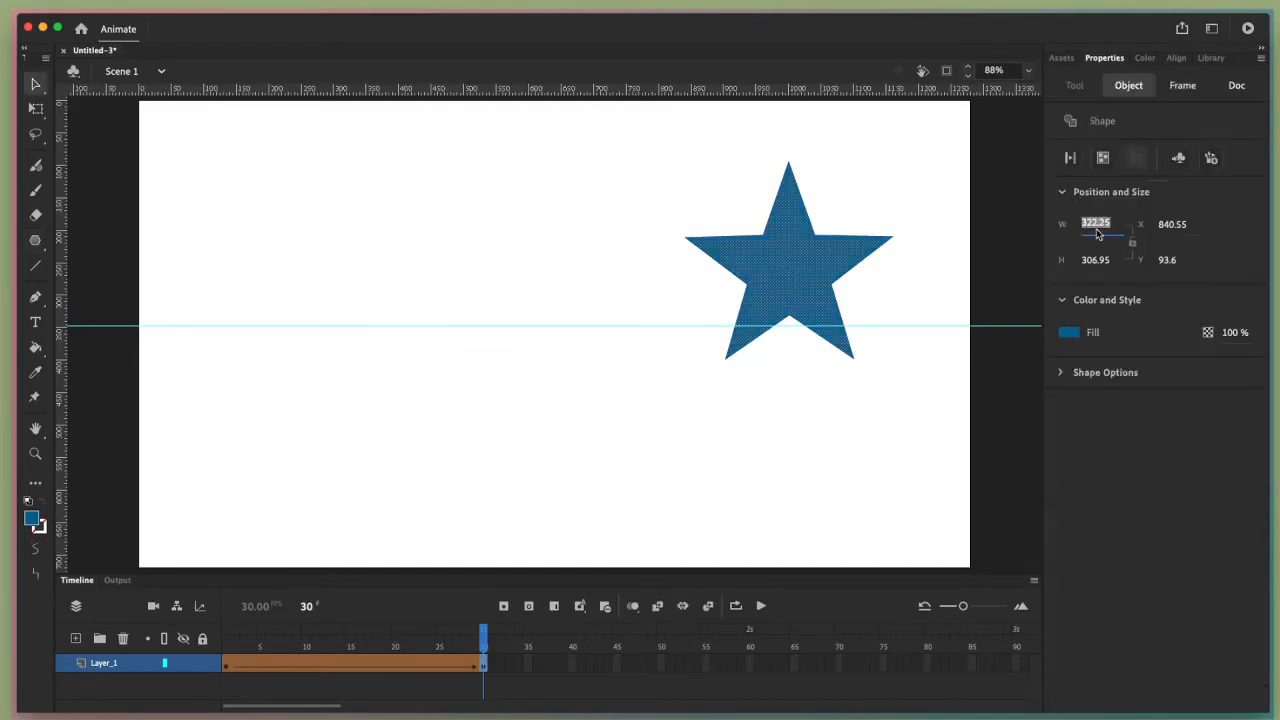
{"action": "type", "text": "200"}
{"action": "key", "text": "Tab"}
{"action": "type", "text": "200"}
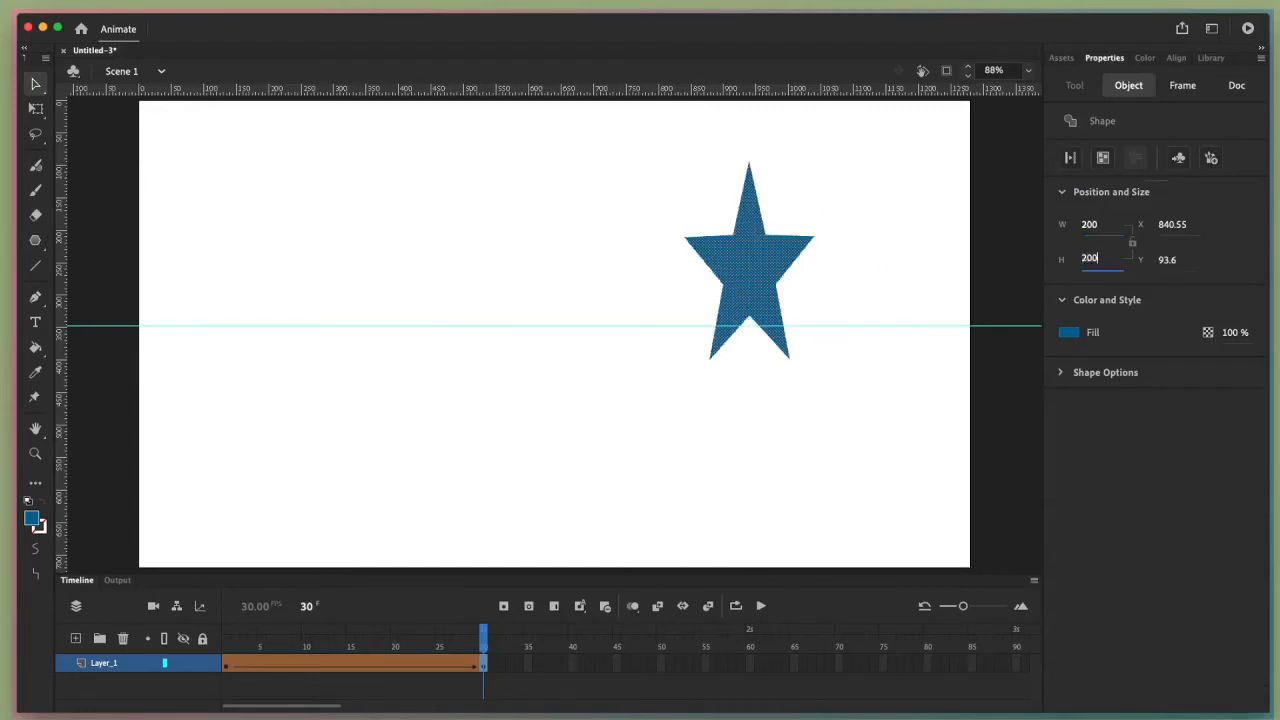
{"action": "key", "text": "Return"}
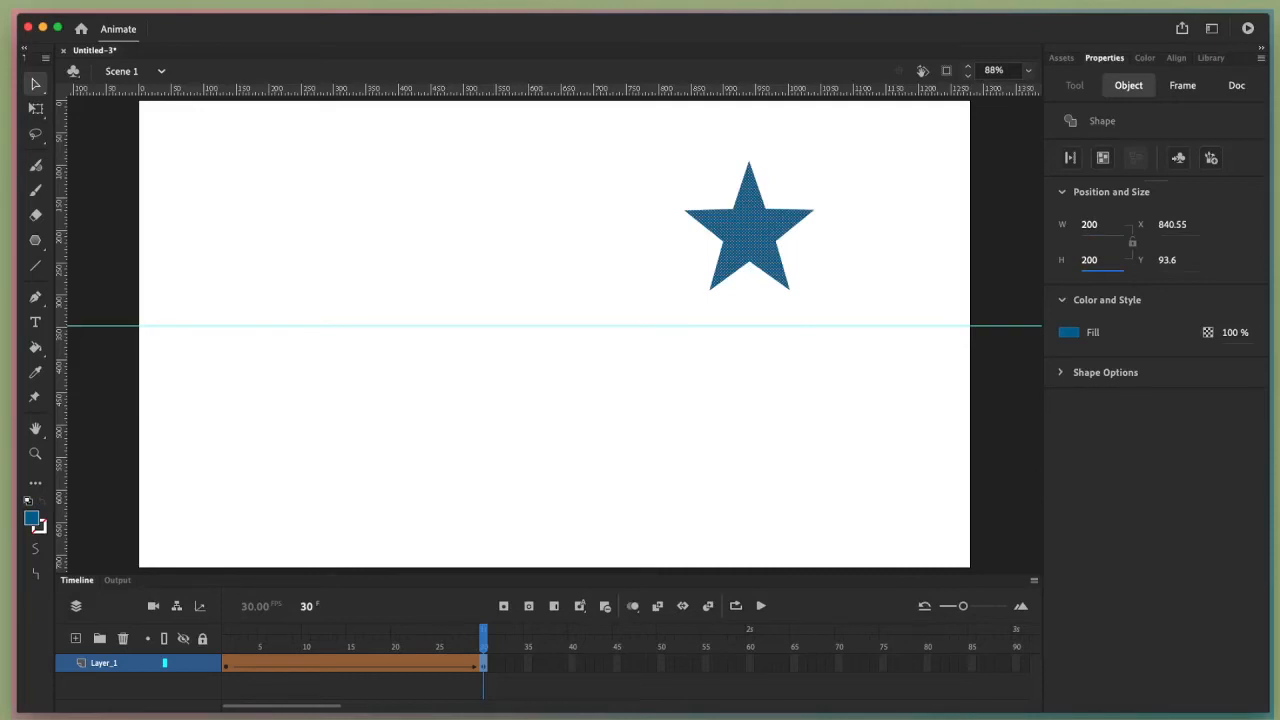
- Set the star's width and height to 250
{"action": "left_click", "coordinate": [1092, 224]}
{"action": "type", "text": "250"}
{"action": "key", "text": "Tab"}
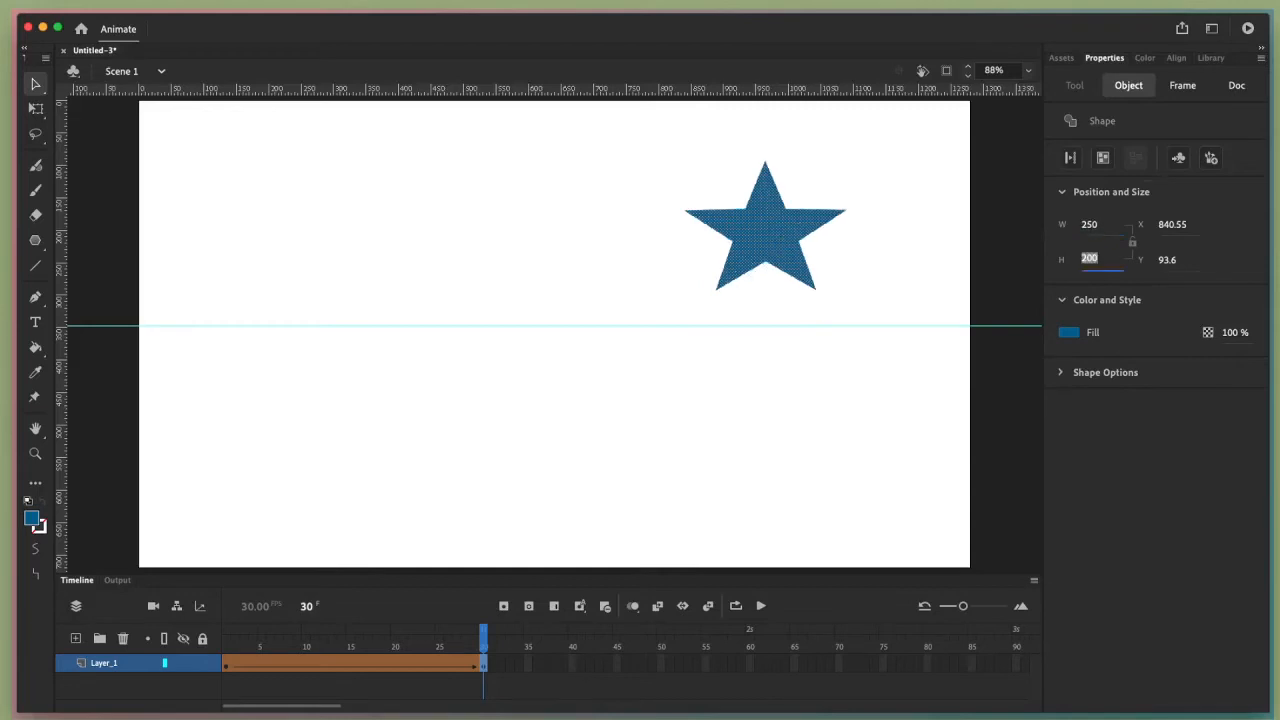
{"action": "type", "text": "250"}
{"action": "key", "text": "Return"}
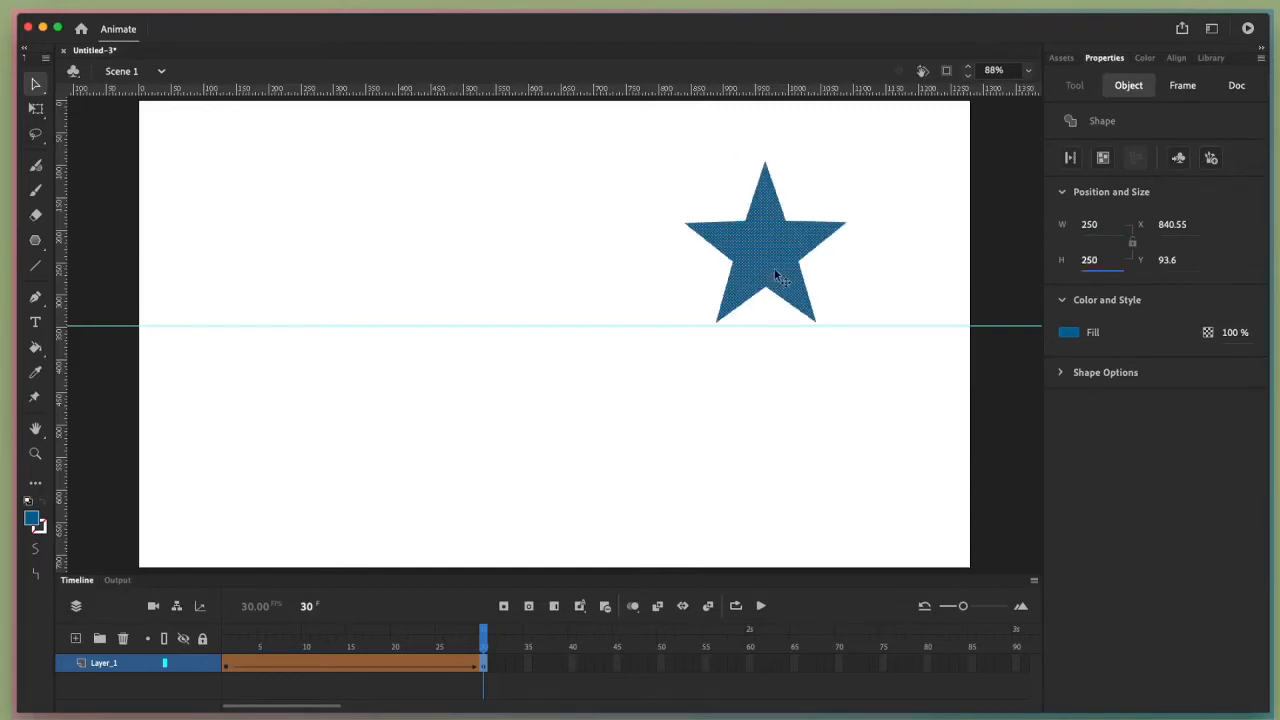
- Check the square's position at frame 1, and set the star's Y position at frame 30 to 250
{"action": "left_click", "coordinate": [1167, 259]}
{"action": "left_click", "coordinate": [226, 668]}
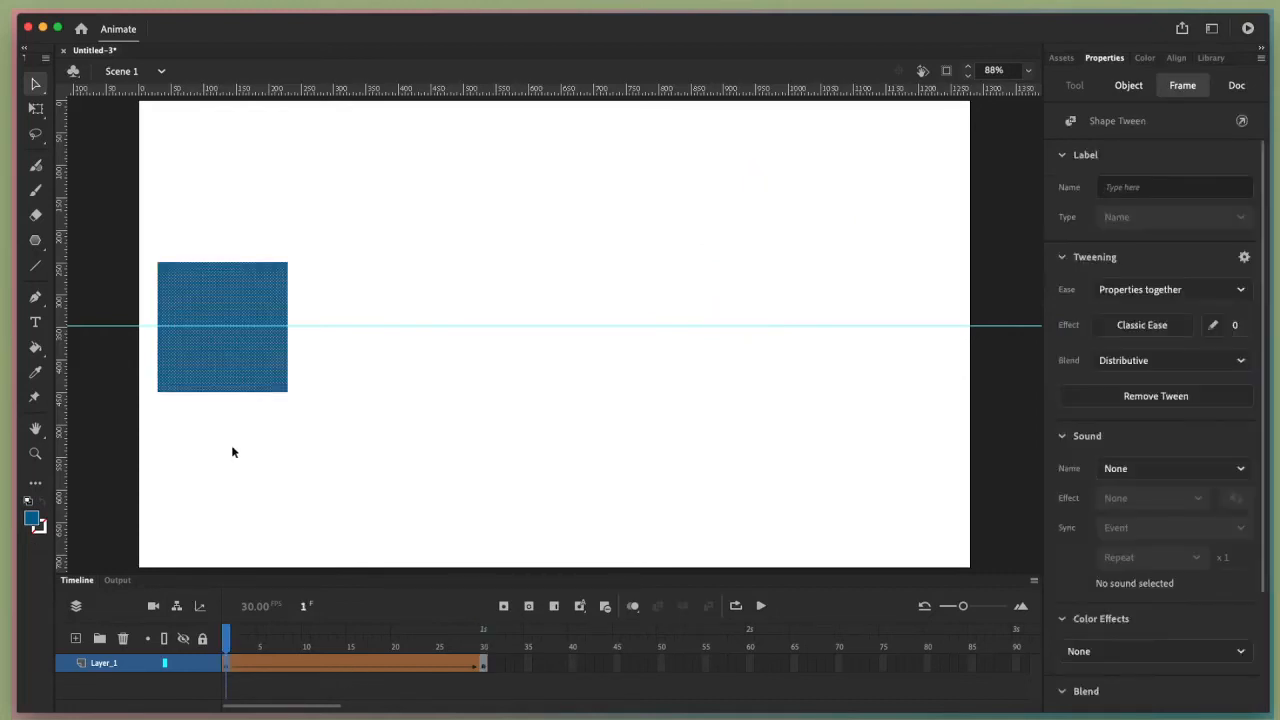
{"action": "left_click", "coordinate": [232, 376]}
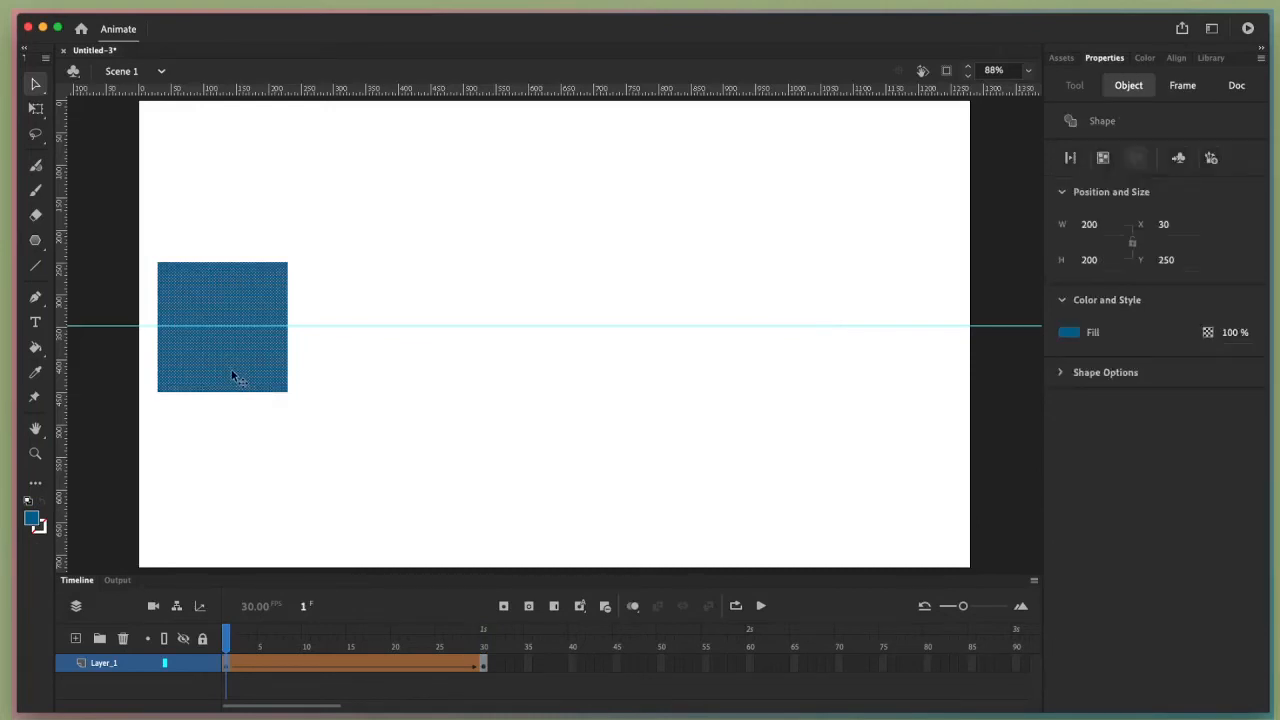
{"action": "left_click", "coordinate": [484, 668]}
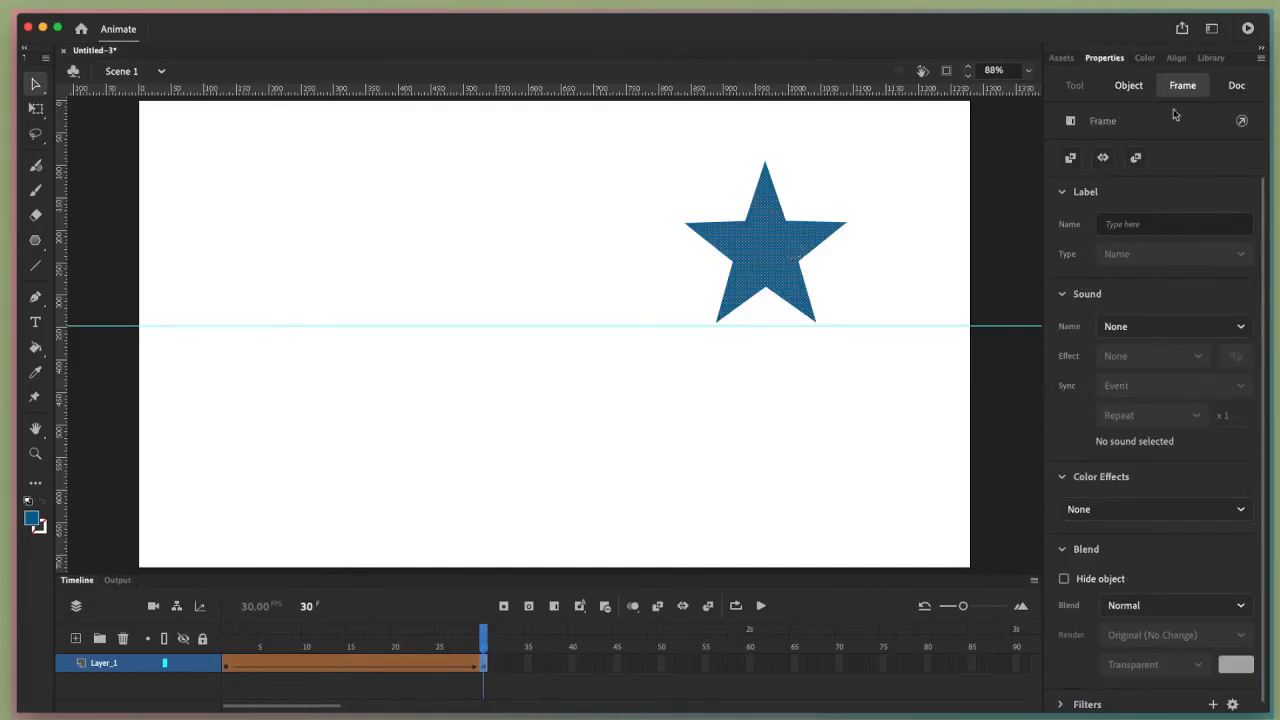
{"action": "left_click", "coordinate": [760, 268]}
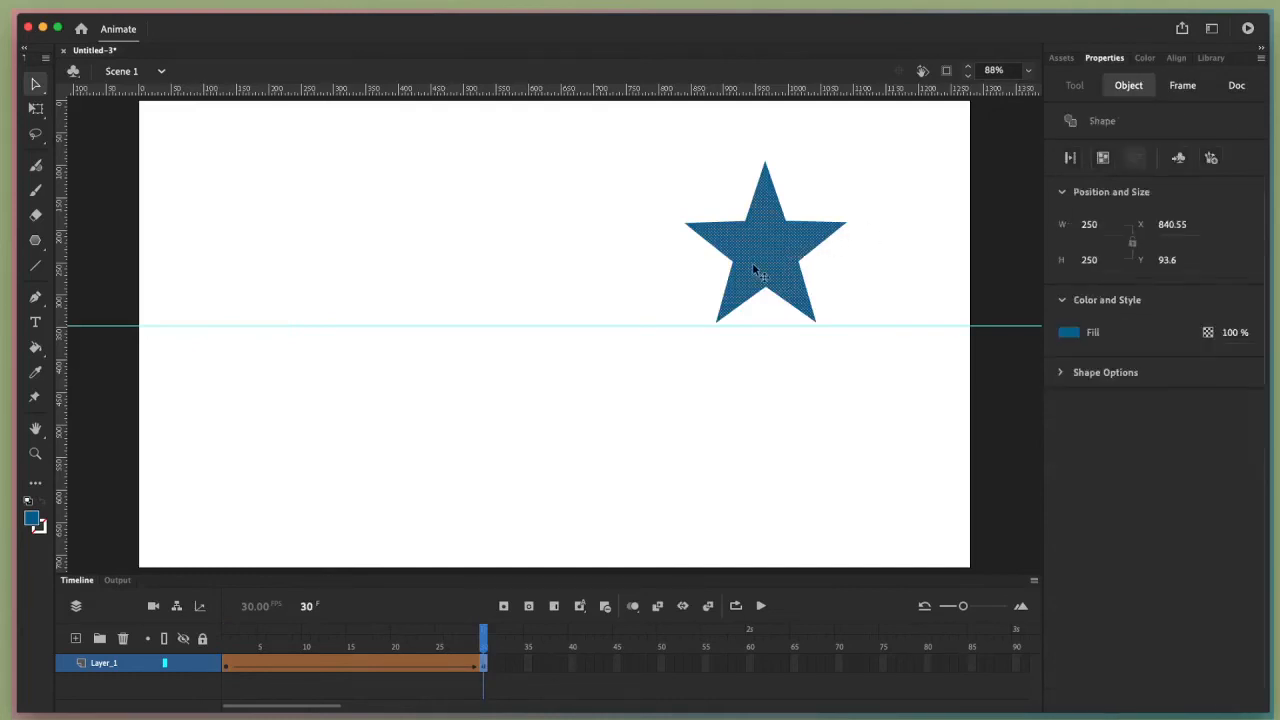
{"action": "left_click", "coordinate": [1165, 260]}
{"action": "left_click", "coordinate": [1162, 259]}
{"action": "type", "text": "250"}
{"action": "key", "text": "Return"}
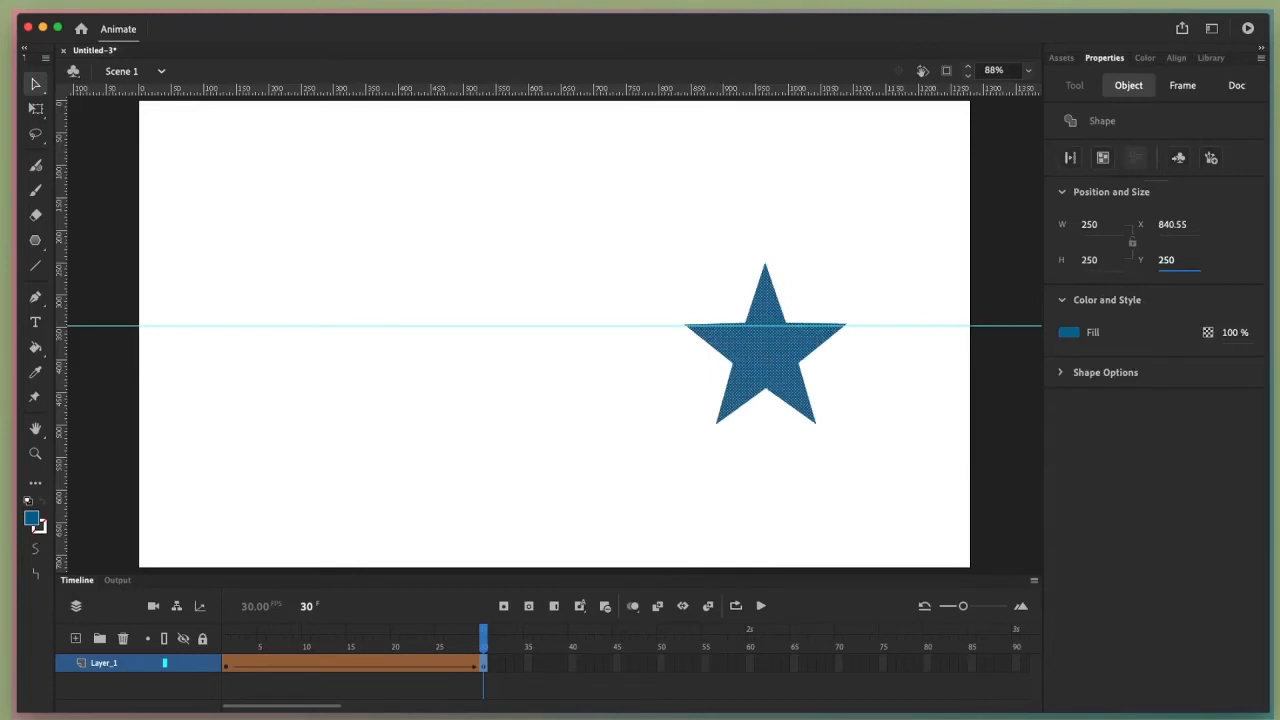
- Compare the two keyframes, set the star's Y position to 200, and move it down to about Y 210 to centre it on the guide
{"action": "left_click_drag", "start_coordinate": [484, 640], "coordinate": [226, 636]}
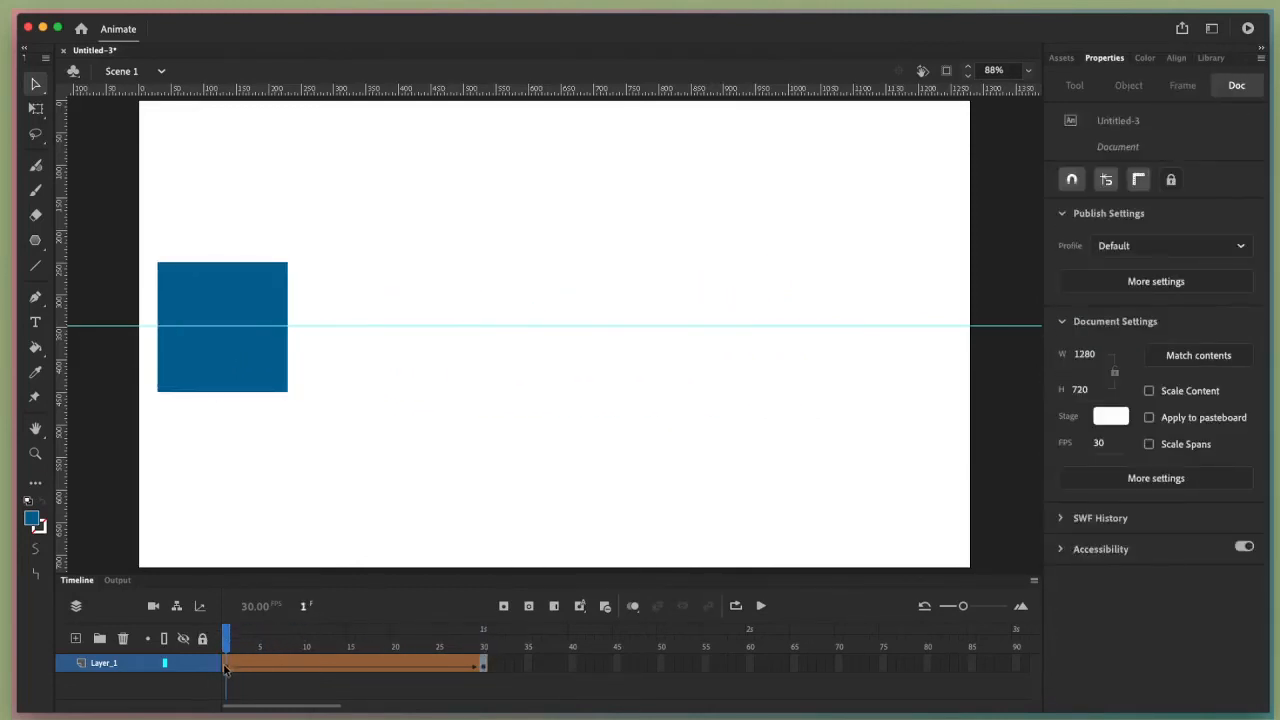
{"action": "left_click", "coordinate": [226, 668]}
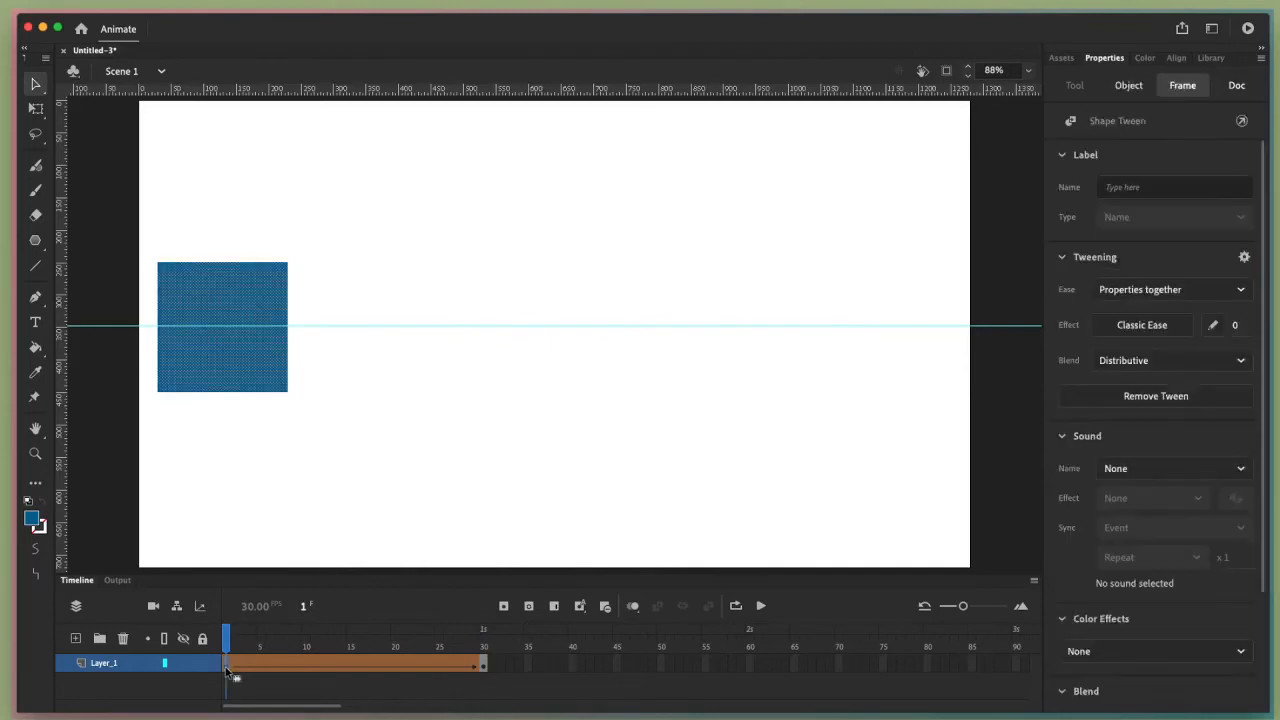
{"action": "left_click", "coordinate": [483, 668]}
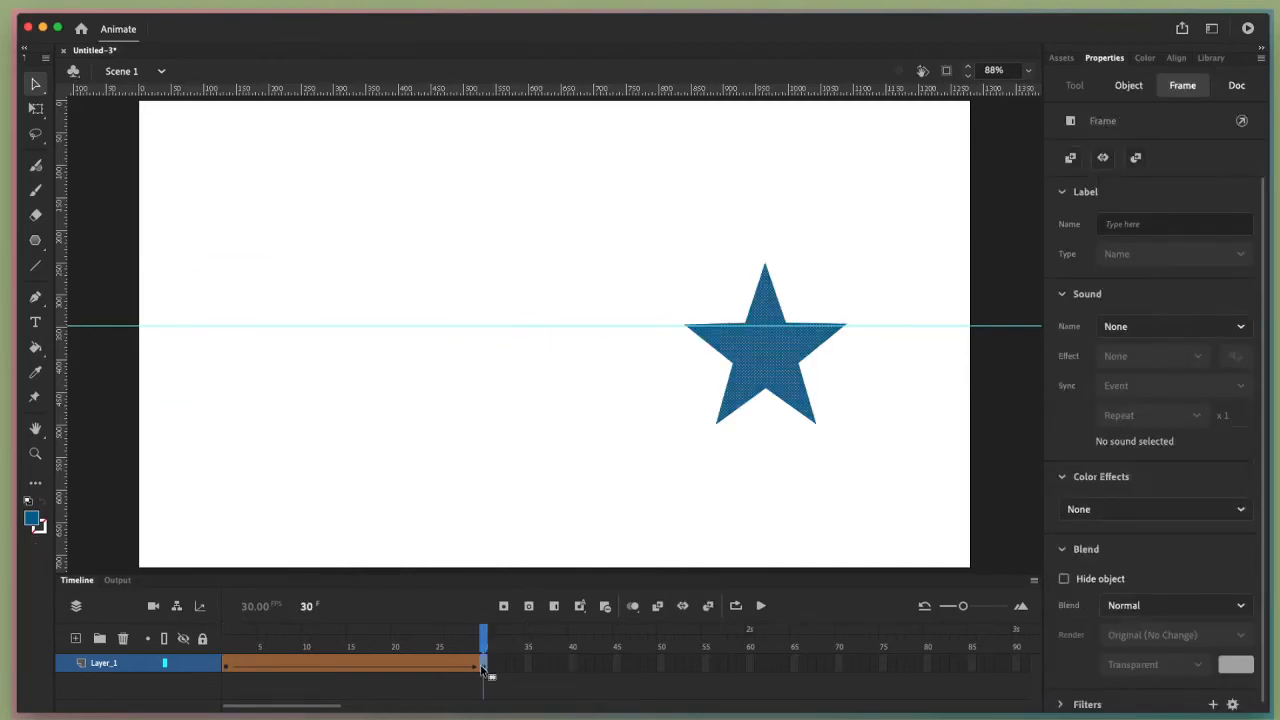
{"action": "left_click", "coordinate": [776, 368]}
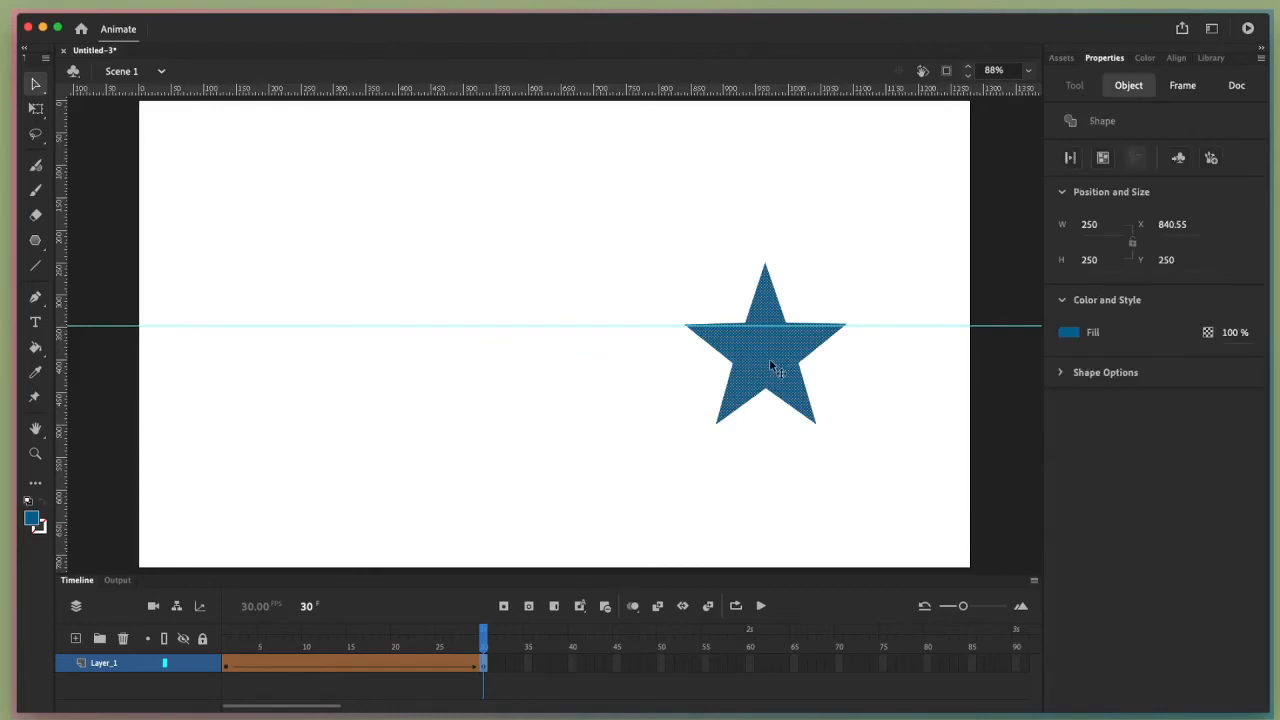
{"action": "left_click", "coordinate": [1168, 259]}
{"action": "type", "text": "200"}
{"action": "key", "text": "Return"}
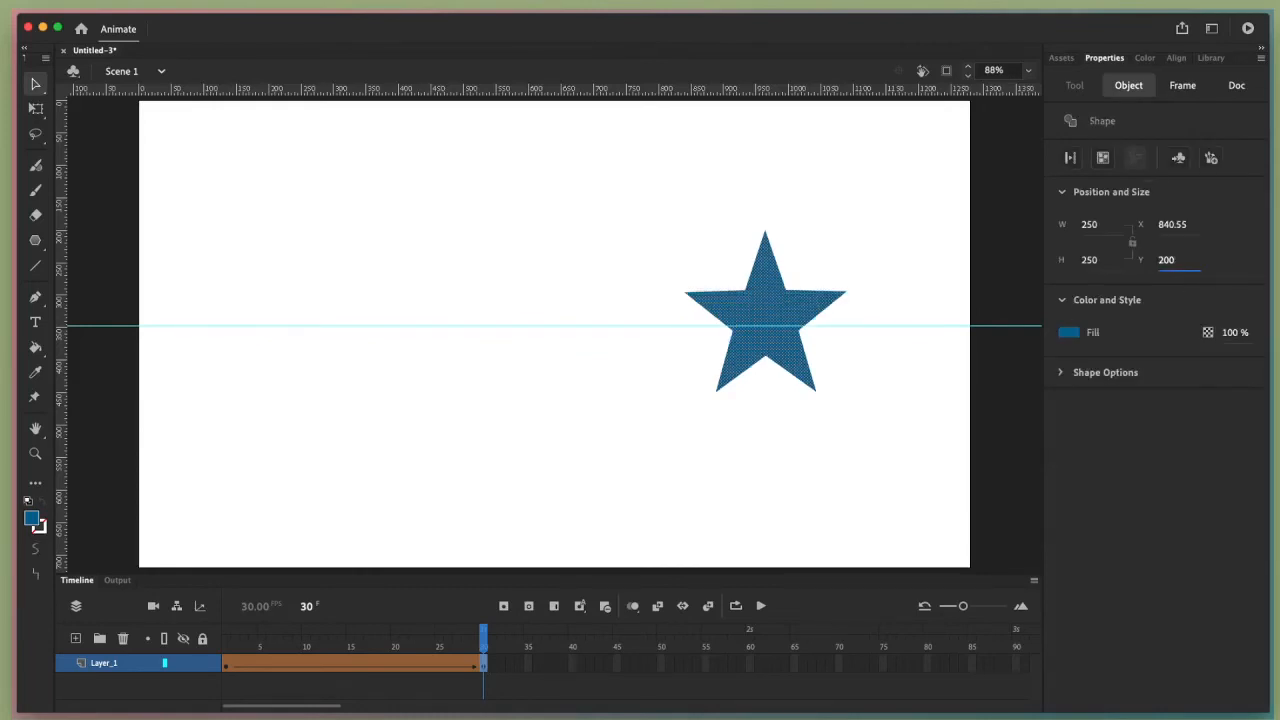
{"action": "left_click", "coordinate": [773, 307]}
{"action": "left_click_drag", "start_coordinate": [773, 307], "coordinate": [773, 314]}
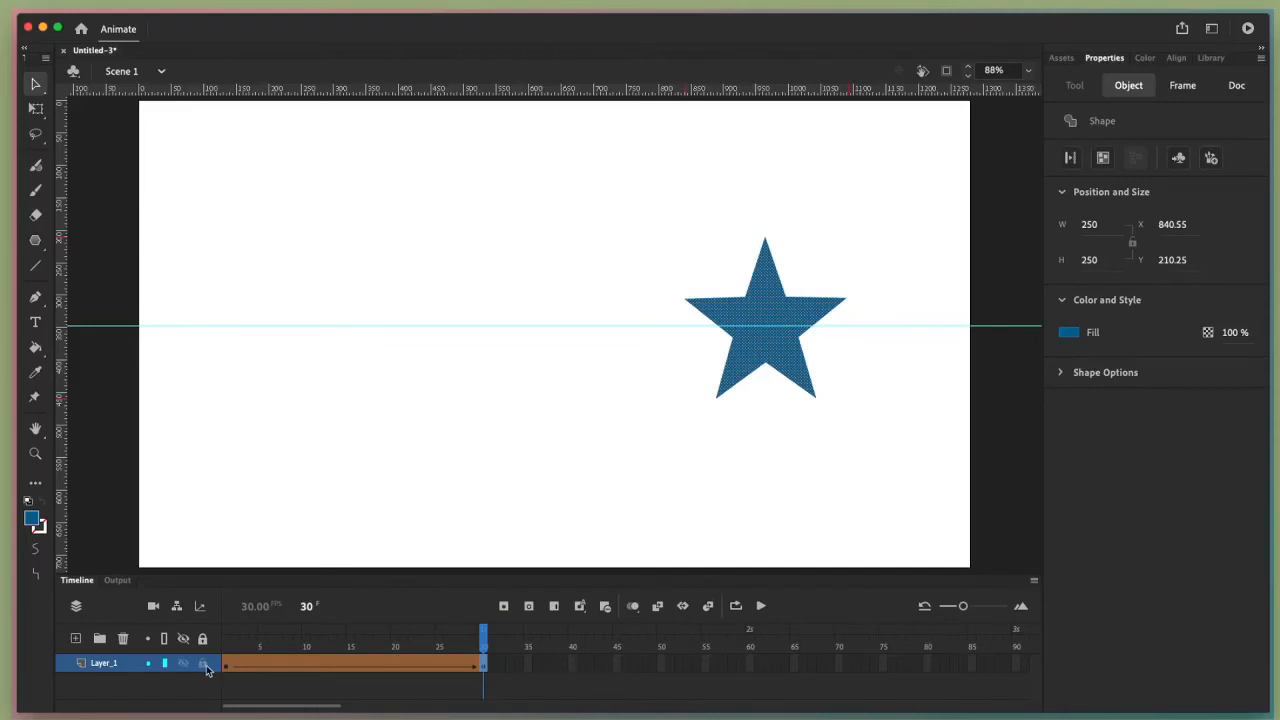
- Change the star's fill color at frame 30 to red and deselect it
{"action": "left_click", "coordinate": [1070, 333]}
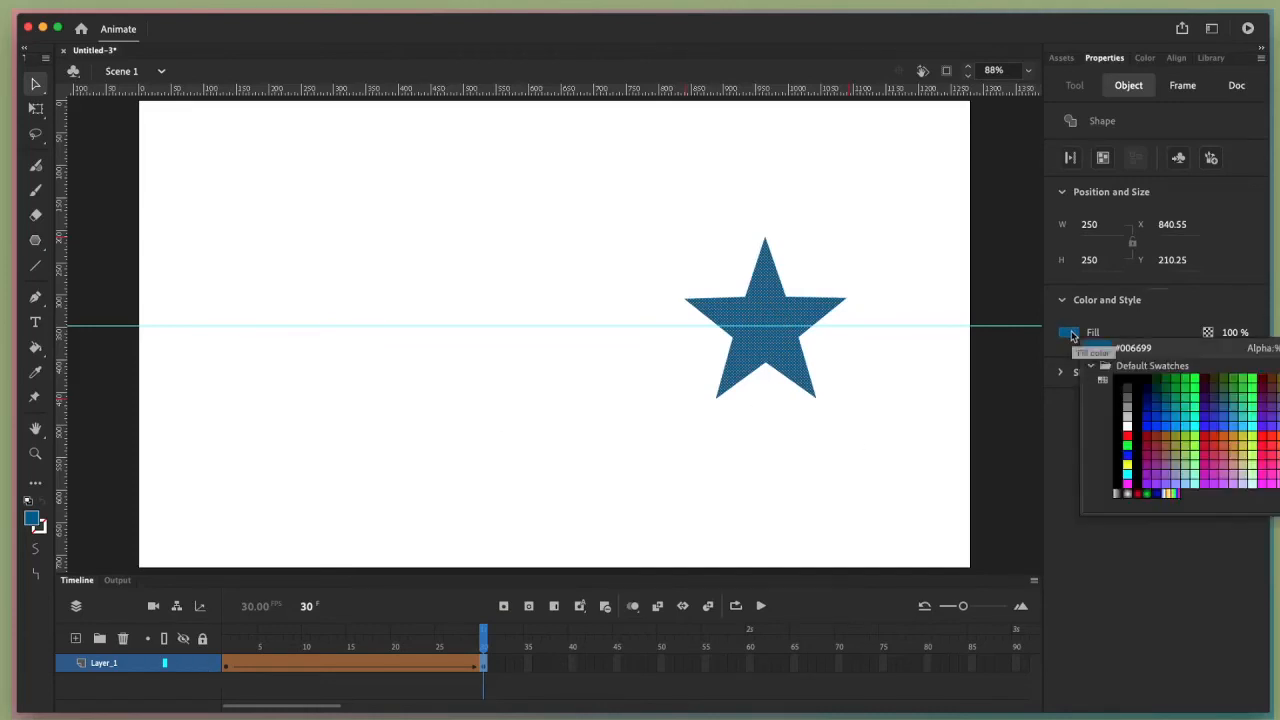
{"action": "left_click", "coordinate": [1205, 434]}
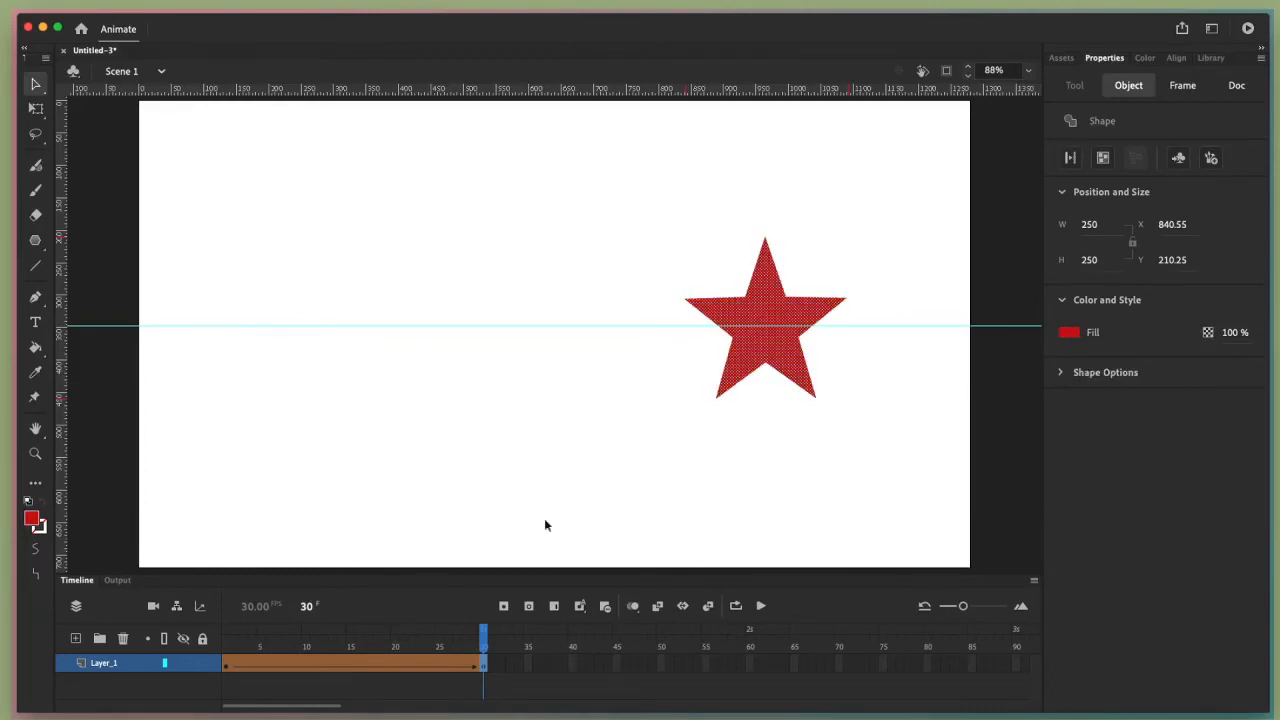
{"action": "left_click", "coordinate": [485, 670]}
{"action": "left_click", "coordinate": [718, 552]}
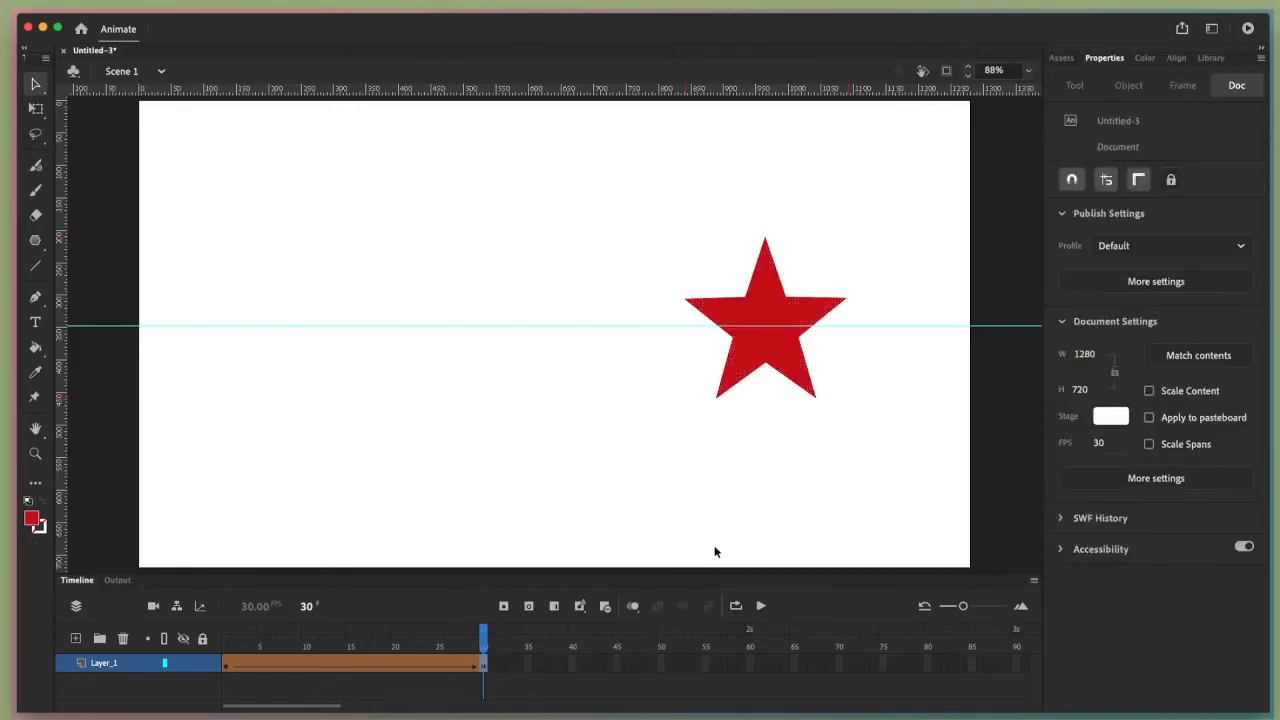
- Play the square-to-star tween from frame 1 and return to frame 1
{"action": "left_click", "coordinate": [227, 668]}
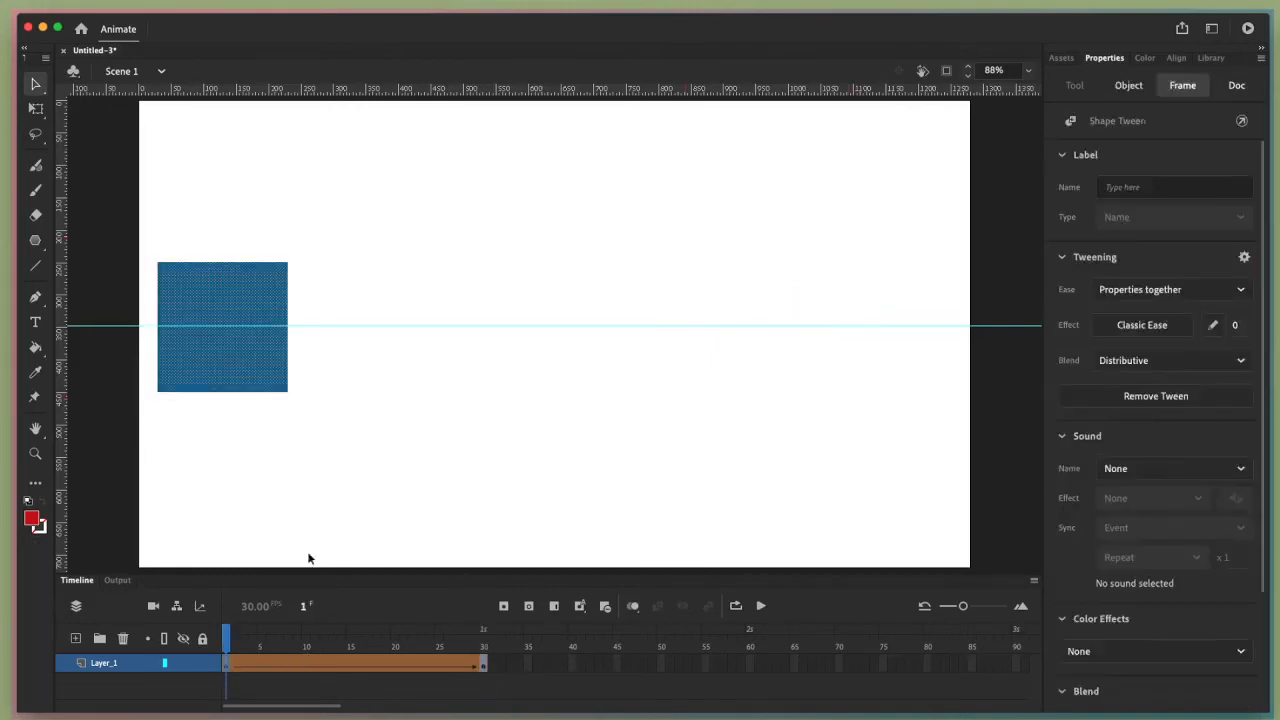
{"action": "left_click", "coordinate": [761, 606]}
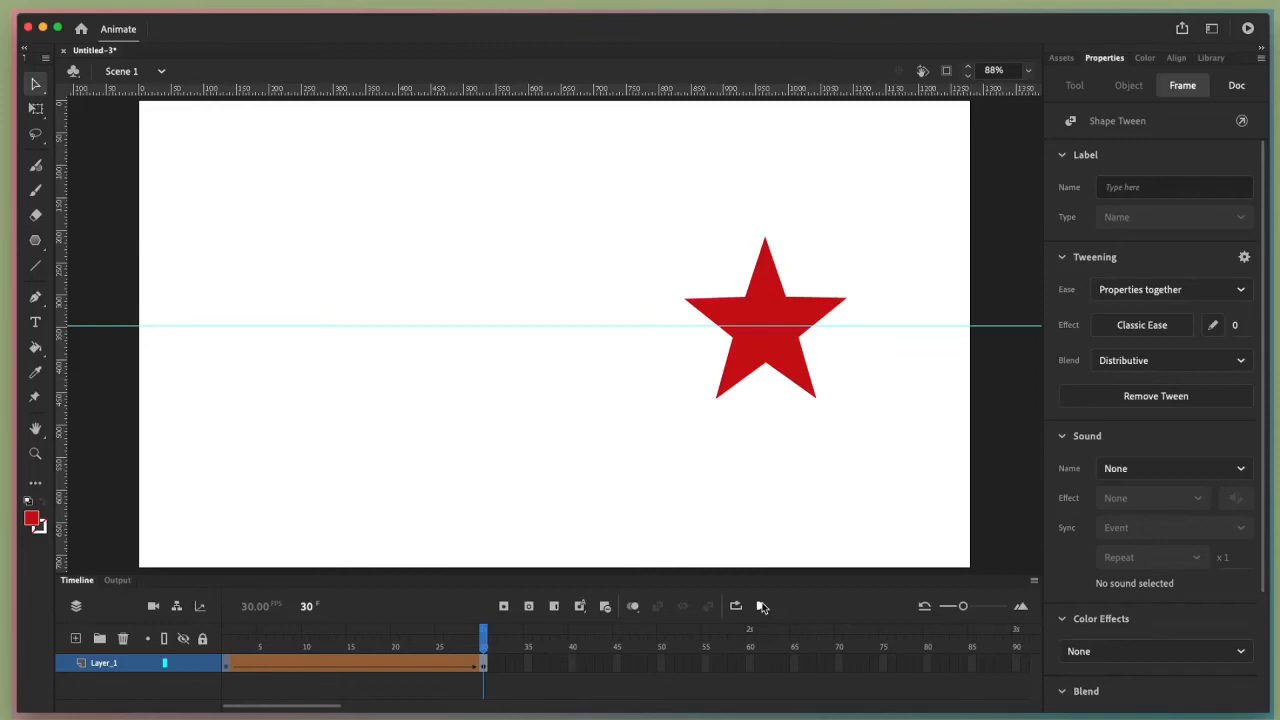
{"action": "left_click", "coordinate": [227, 668]}
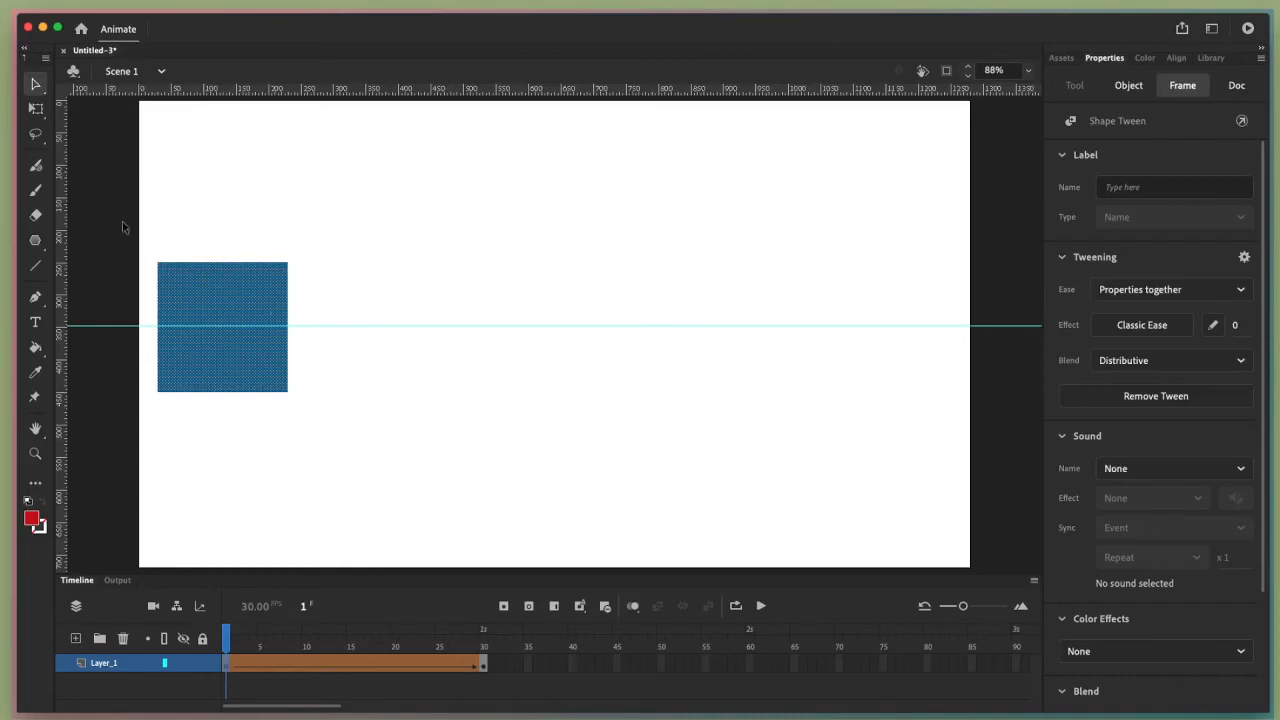
- Select the whole square at frame 1 and magnify the stage view around it to 300%
{"action": "left_click_drag", "start_coordinate": [98, 215], "coordinate": [493, 508]}
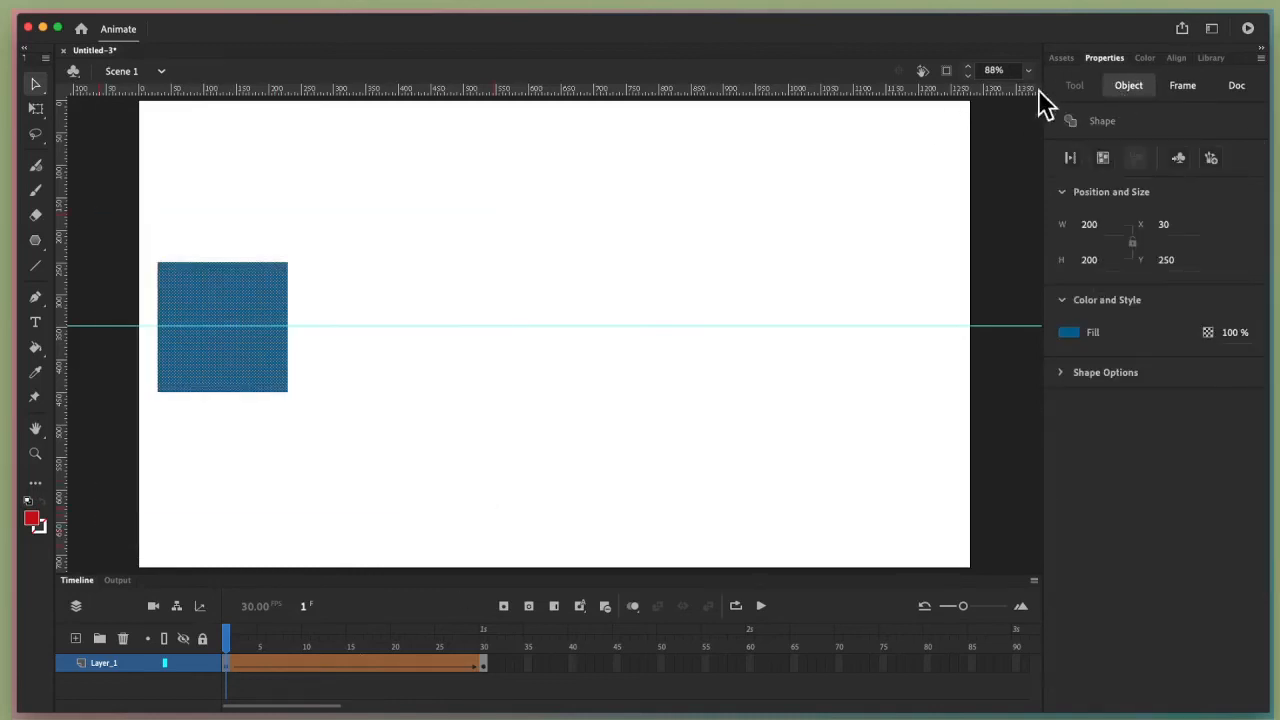
{"action": "left_click", "coordinate": [998, 73]}
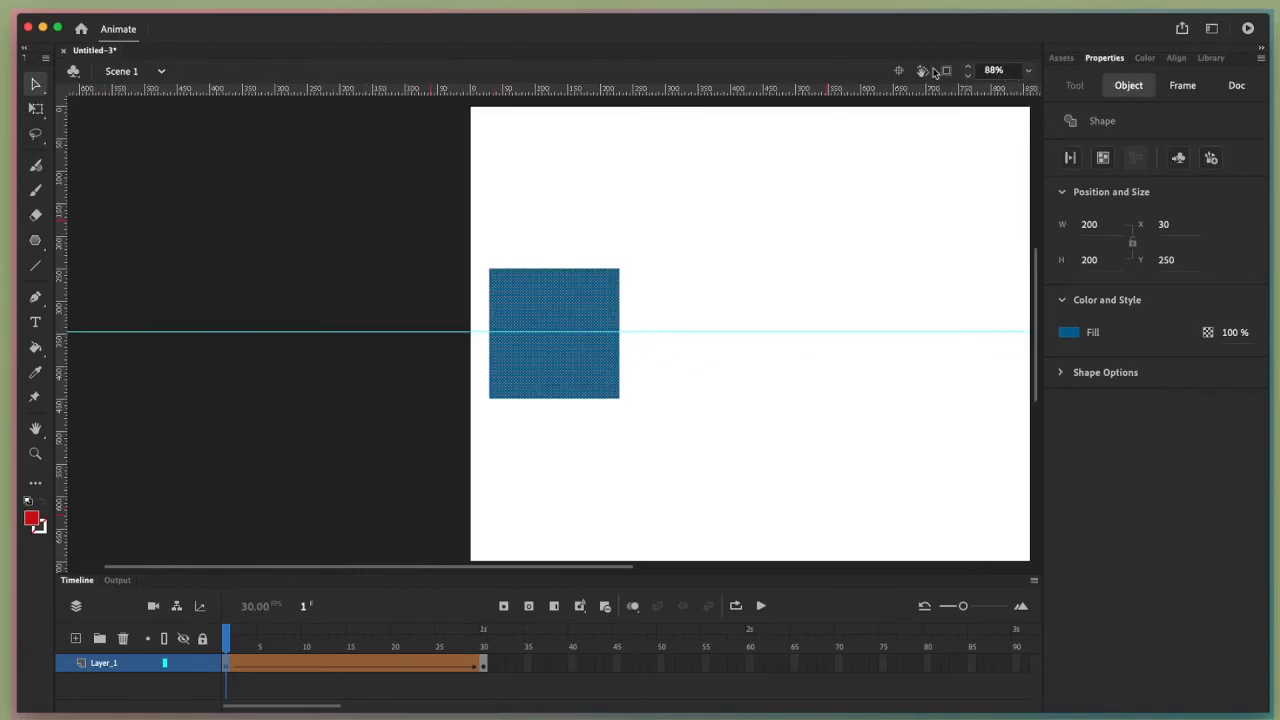
{"action": "left_click_drag", "start_coordinate": [311, 210], "coordinate": [751, 467]}
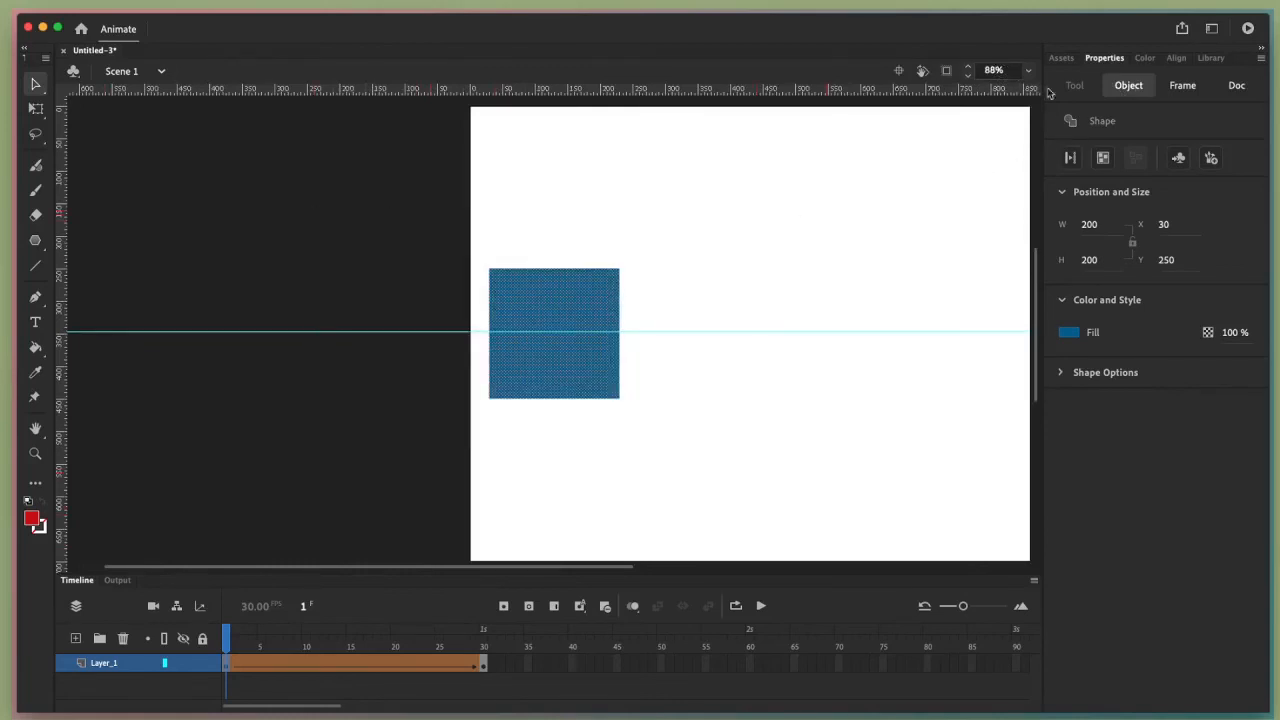
{"action": "double_click", "coordinate": [998, 71]}
{"action": "type", "text": "300"}
{"action": "key", "text": "Return"}
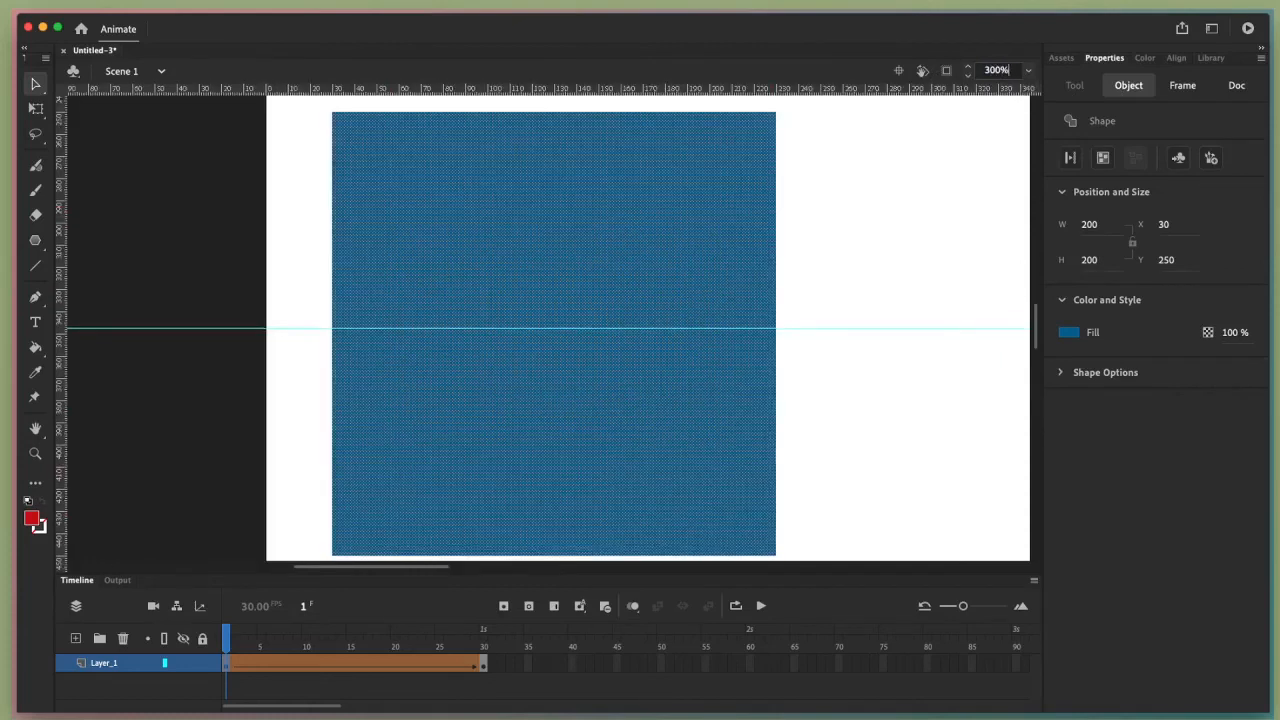
- Add a shape hint to the square at frame 1 and place it at the midpoint of the top edge
{"action": "left_click", "coordinate": [192, 1]}
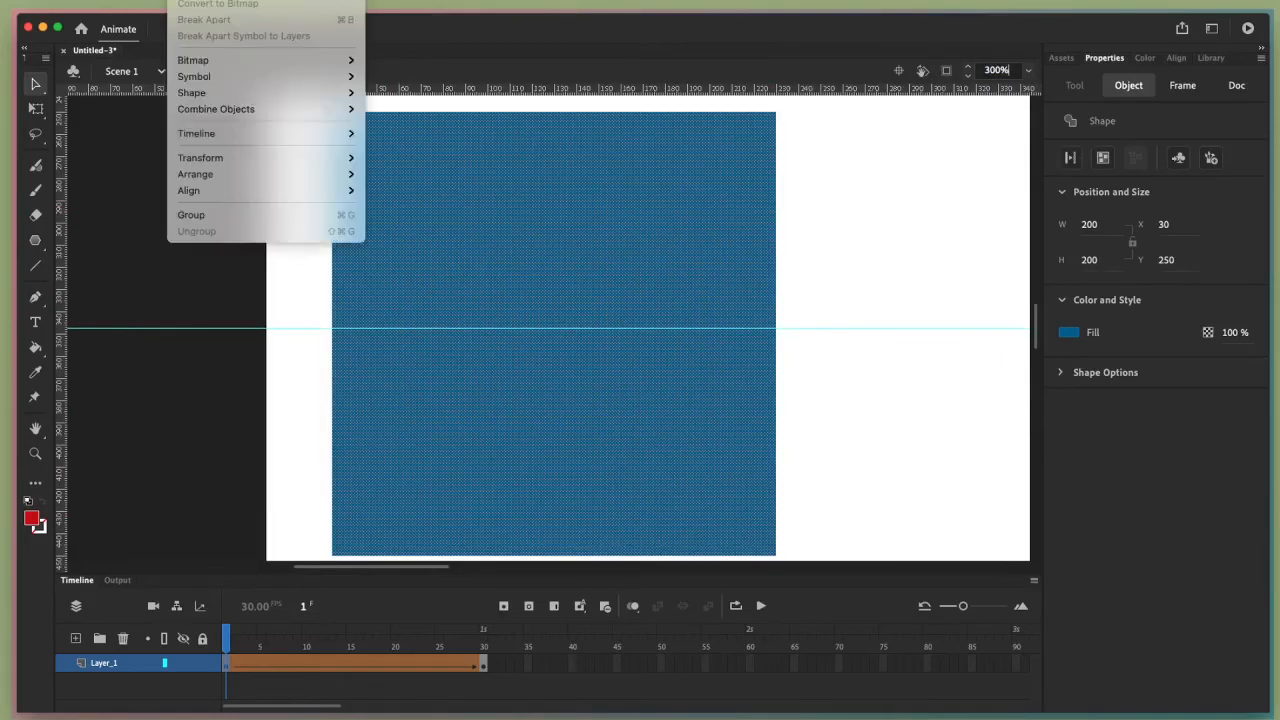
{"action": "mouse_move", "coordinate": [259, 97]}
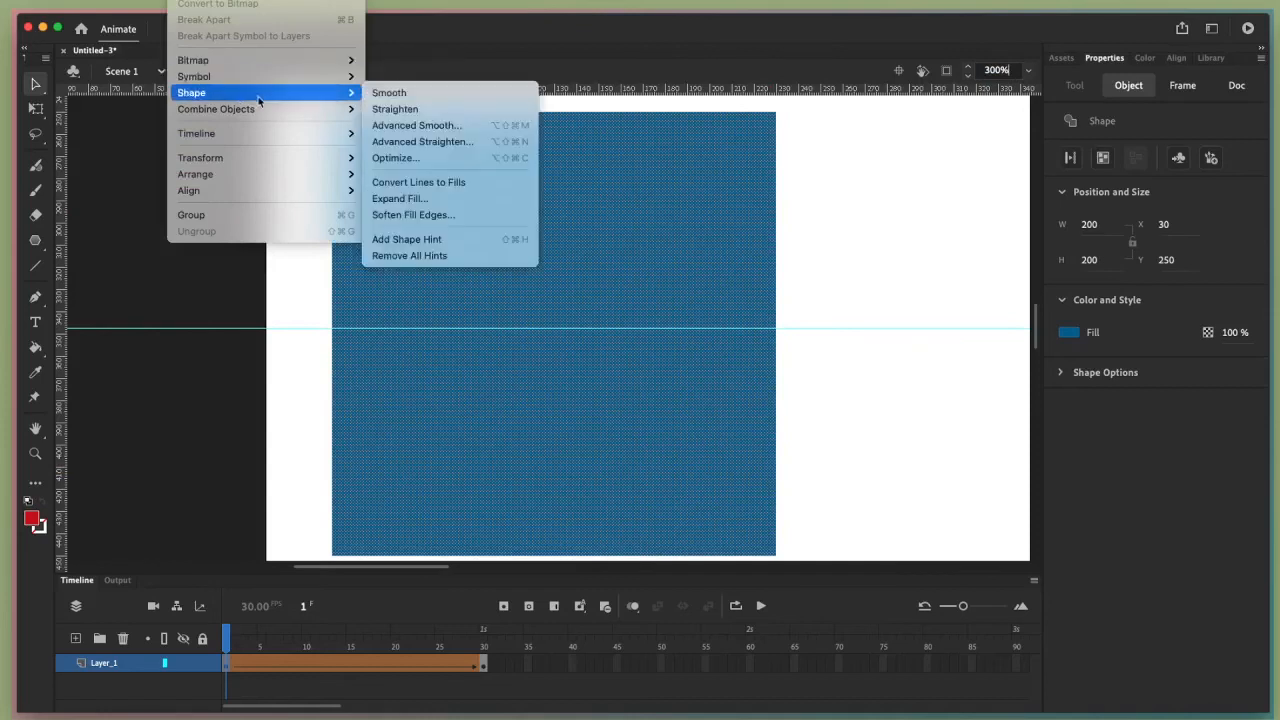
{"action": "left_click", "coordinate": [494, 240]}
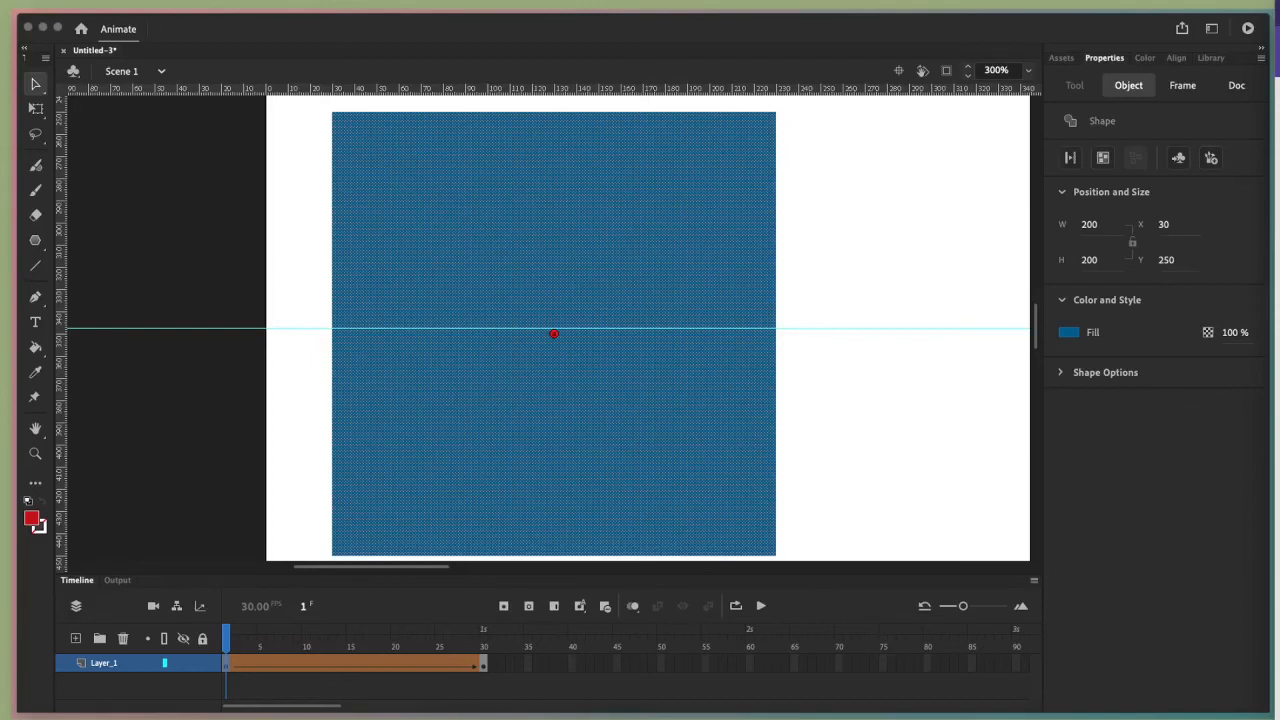
{"action": "left_click", "coordinate": [553, 334]}
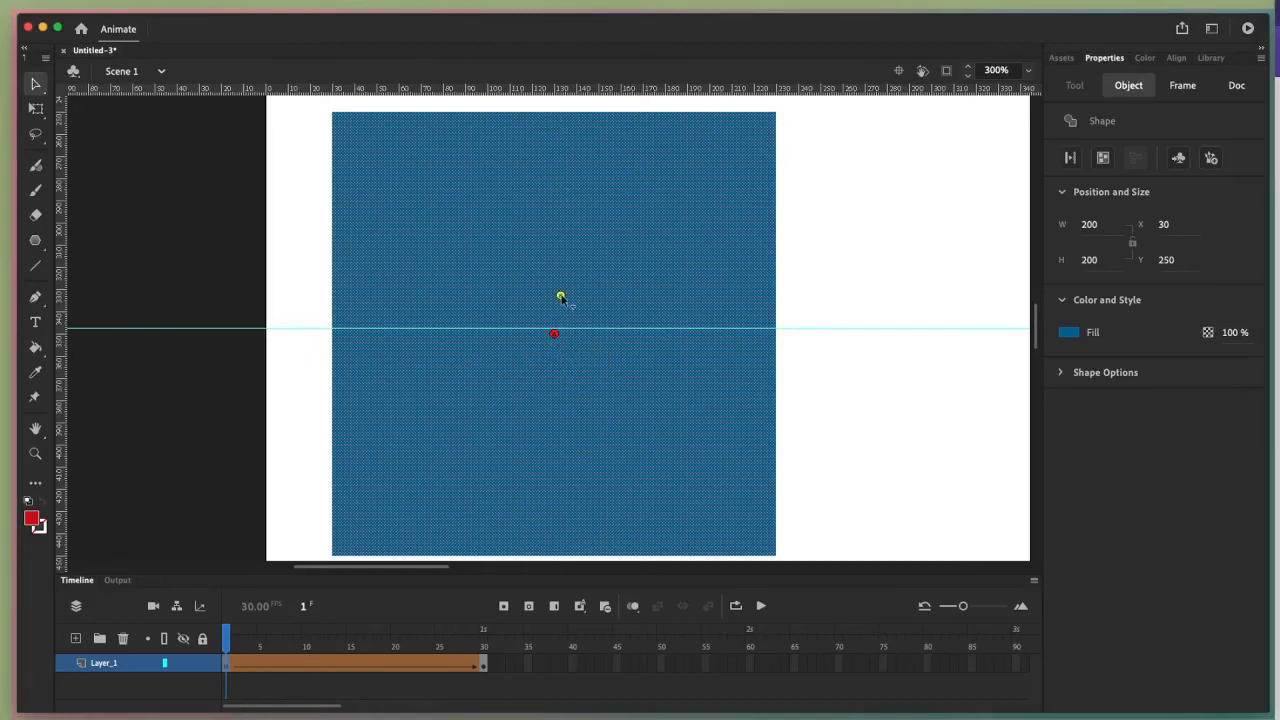
{"action": "left_click_drag", "start_coordinate": [552, 116], "coordinate": [554, 113]}
- Add four more shape hints, placing them on the square's top-right, bottom-right, bottom-left and top-left corners in that order, and deselect the square
{"action": "key", "text": "shift+super+h"}
{"action": "left_click_drag", "start_coordinate": [610, 287], "coordinate": [777, 114]}
{"action": "key", "text": "super+shift+h"}
{"action": "left_click_drag", "start_coordinate": [556, 335], "coordinate": [777, 555]}
{"action": "key", "text": "super+shift+h"}
{"action": "left_click_drag", "start_coordinate": [554, 336], "coordinate": [331, 548]}
{"action": "key", "text": "super+shift+h"}
{"action": "left_click_drag", "start_coordinate": [554, 336], "coordinate": [332, 113]}
{"action": "left_click", "coordinate": [878, 437]}
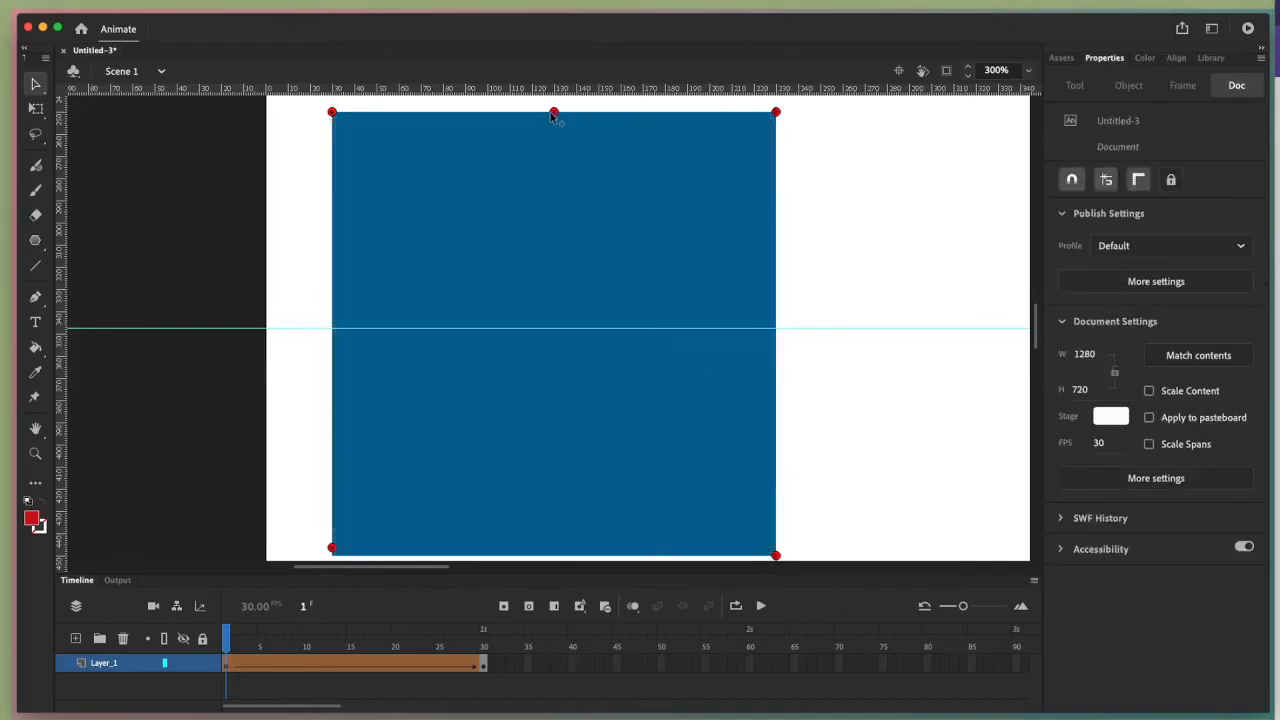
- Select the whole star at frame 30 and magnify the stage view around it to 250%
{"action": "left_click", "coordinate": [1029, 71]}
{"action": "left_click", "coordinate": [1052, 89]}
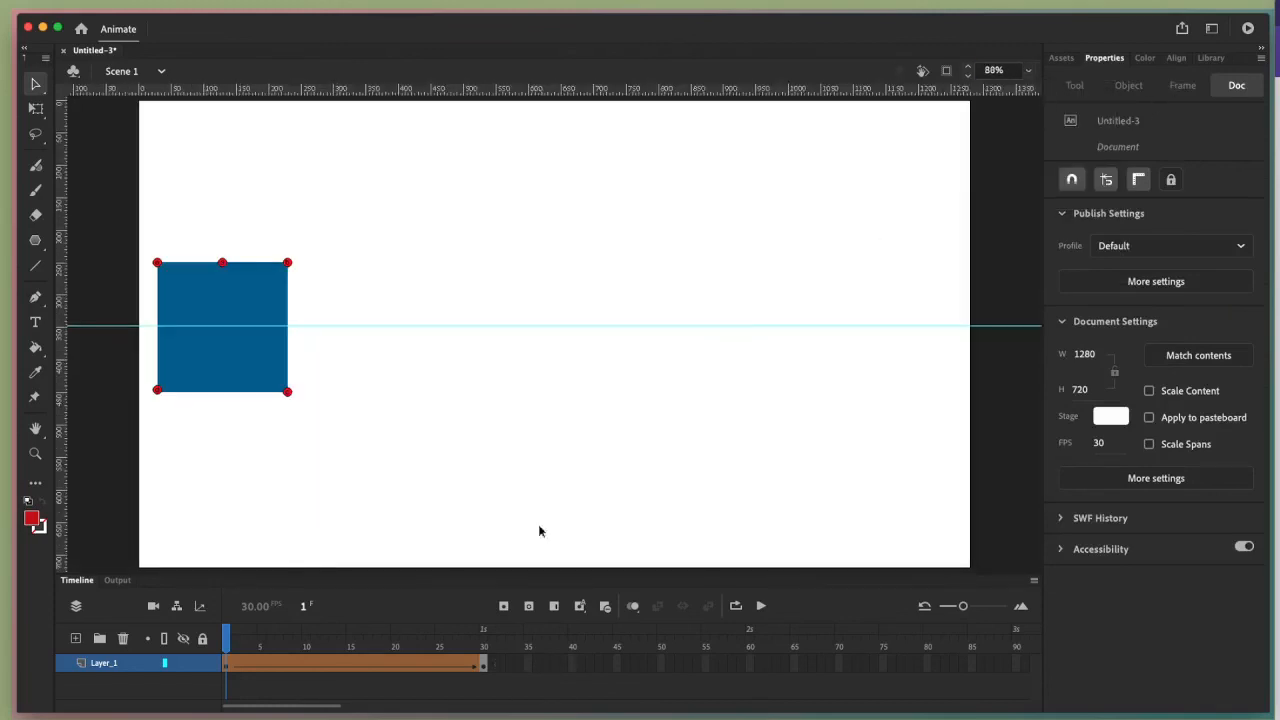
{"action": "left_click", "coordinate": [484, 665]}
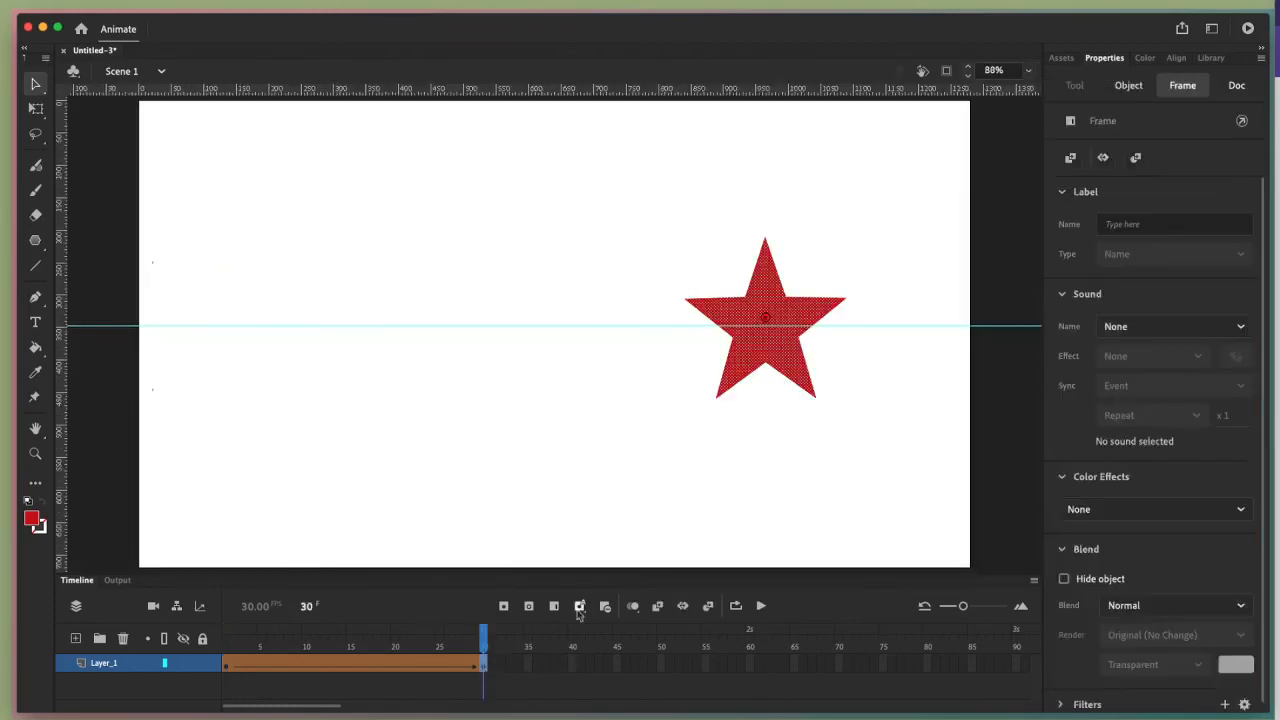
{"action": "left_click_drag", "start_coordinate": [677, 175], "coordinate": [928, 510]}
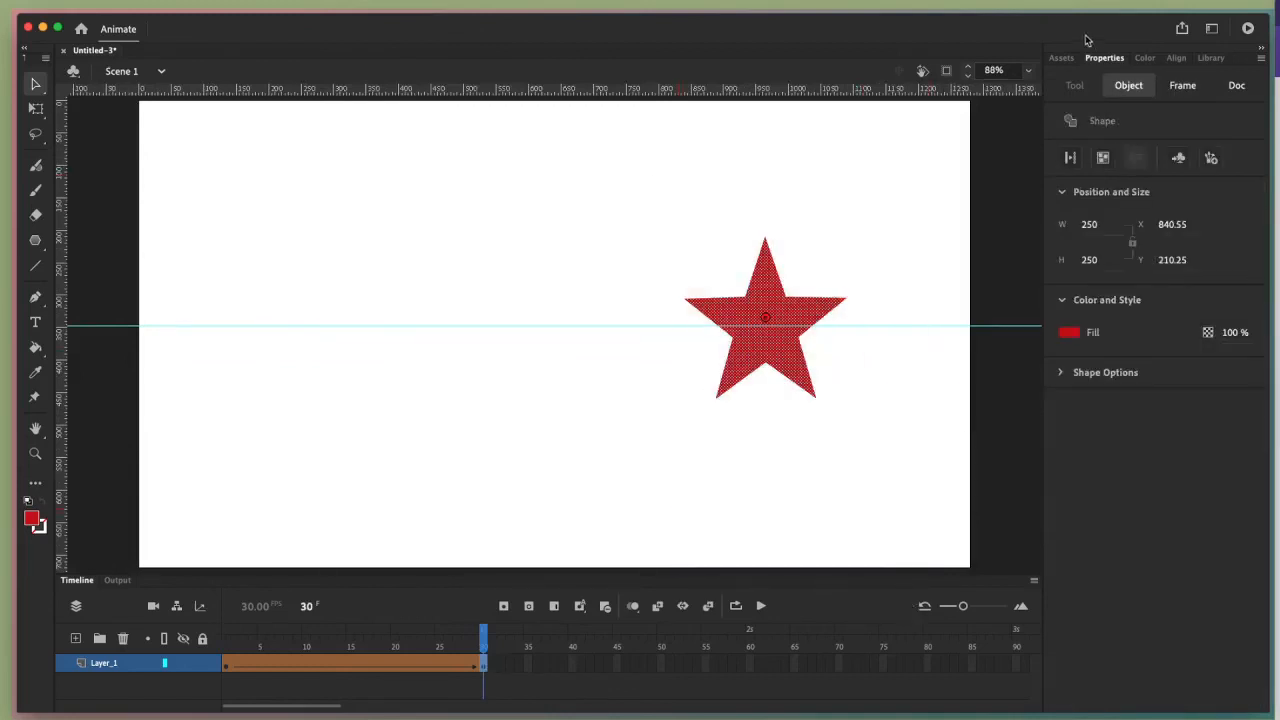
{"action": "left_click", "coordinate": [1005, 69]}
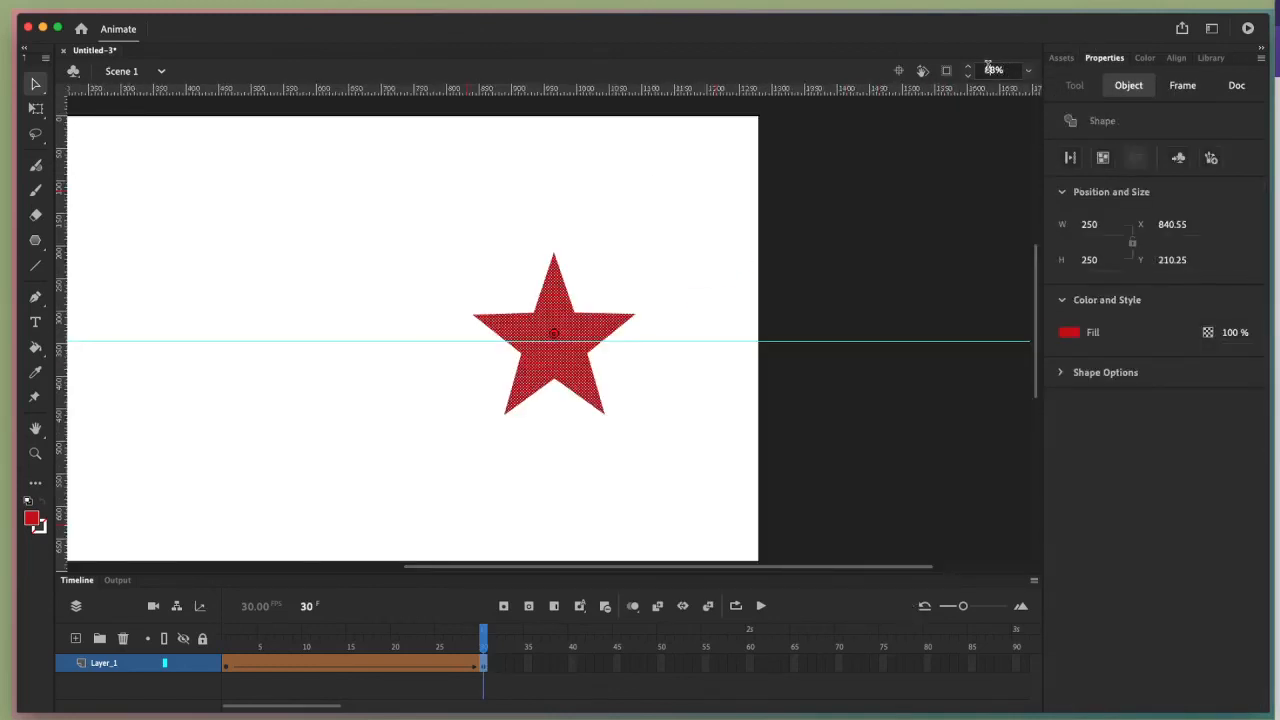
{"action": "double_click", "coordinate": [989, 69]}
{"action": "type", "text": "300"}
{"action": "key", "text": "Return"}
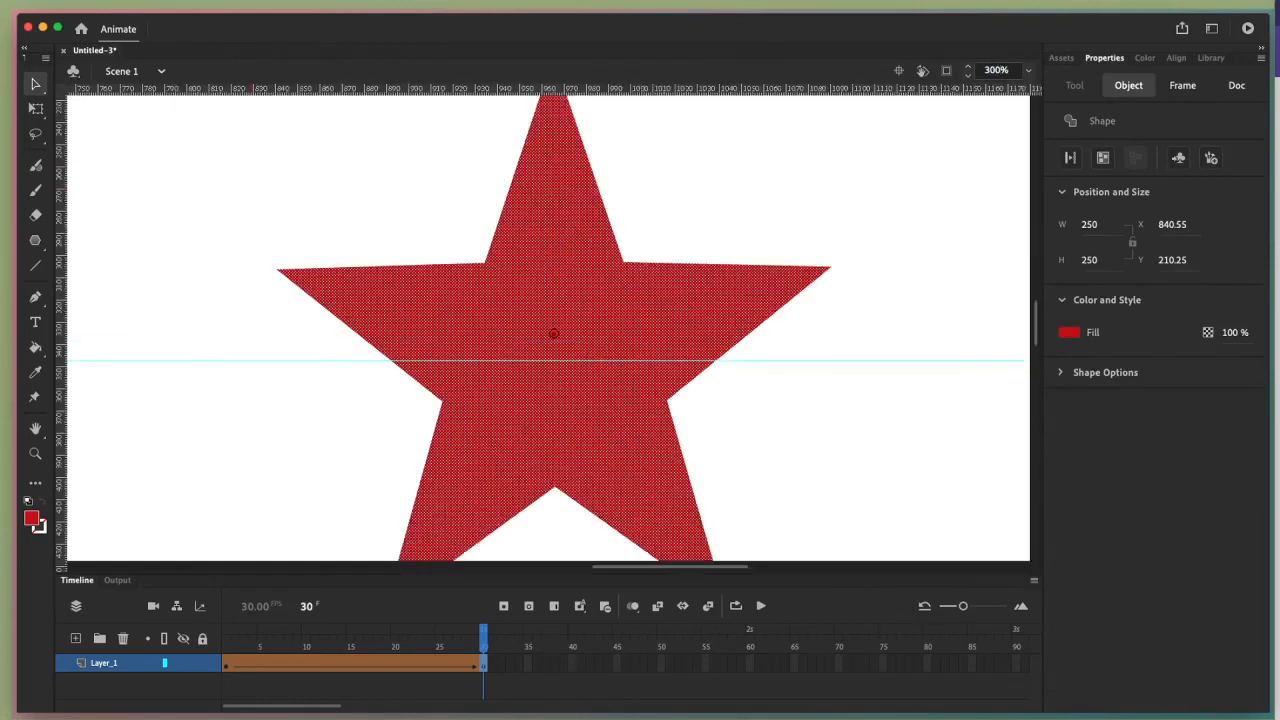
{"action": "double_click", "coordinate": [992, 70]}
{"action": "type", "text": "250"}
{"action": "key", "text": "Return"}
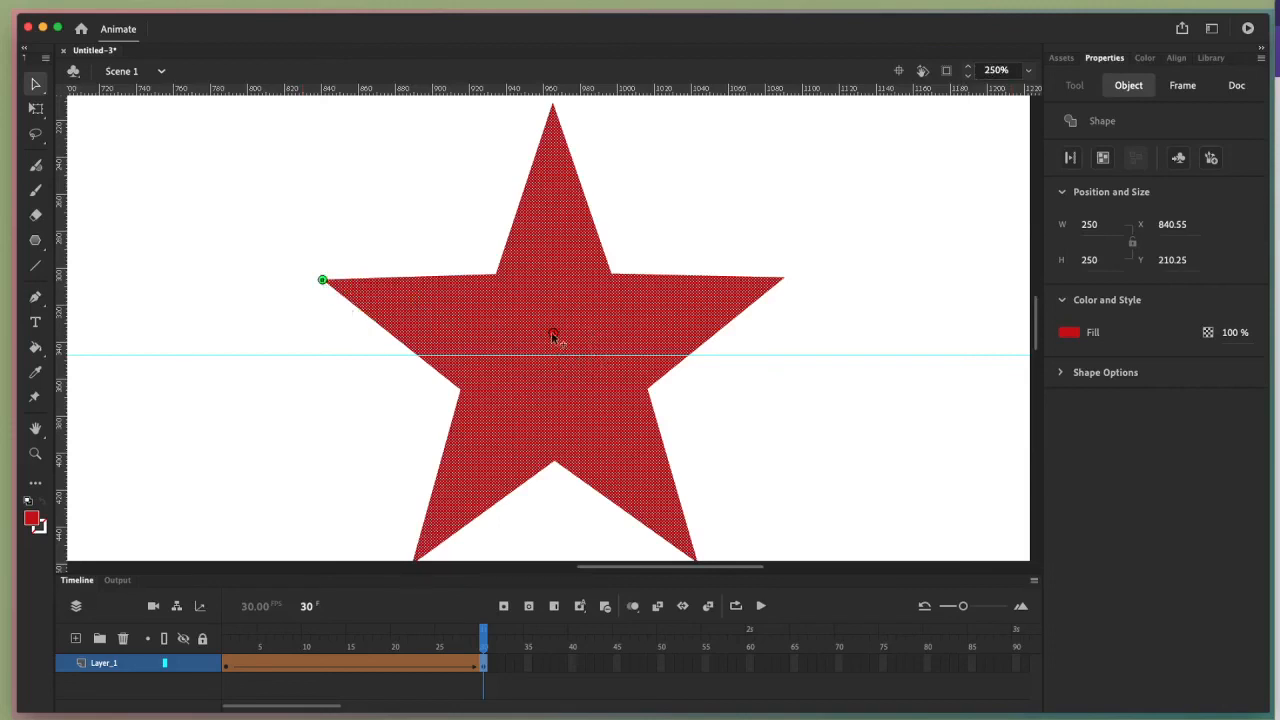
- Move the stacked shape hints onto the star's tips, finishing with the lower-left, lower-right, right and top tips
{"action": "left_click_drag", "start_coordinate": [553, 333], "coordinate": [416, 556]}
{"action": "scroll", "coordinate": [806, 455], "scroll_direction": "down", "scroll_amount": 2}
{"action": "left_click_drag", "start_coordinate": [414, 511], "coordinate": [412, 517]}
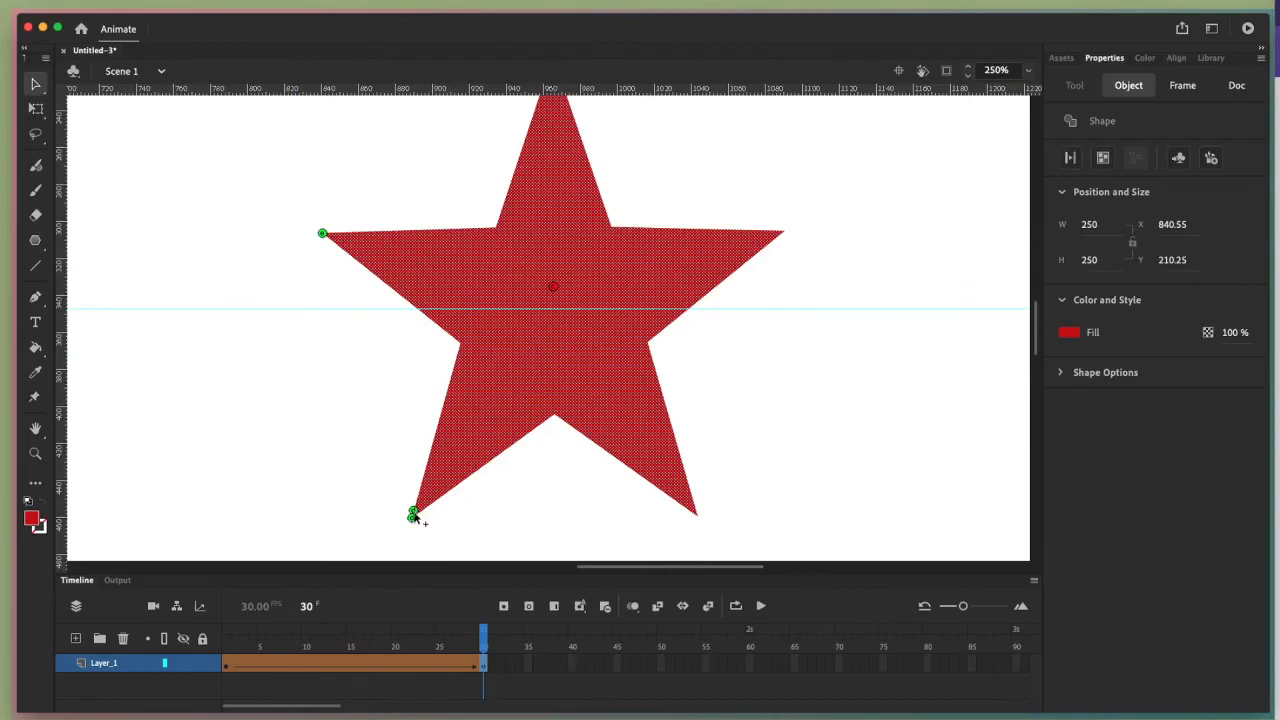
{"action": "left_click_drag", "start_coordinate": [553, 287], "coordinate": [697, 516]}
{"action": "left_click_drag", "start_coordinate": [553, 287], "coordinate": [787, 234]}
{"action": "scroll", "coordinate": [858, 420], "scroll_direction": "up", "scroll_amount": 6}
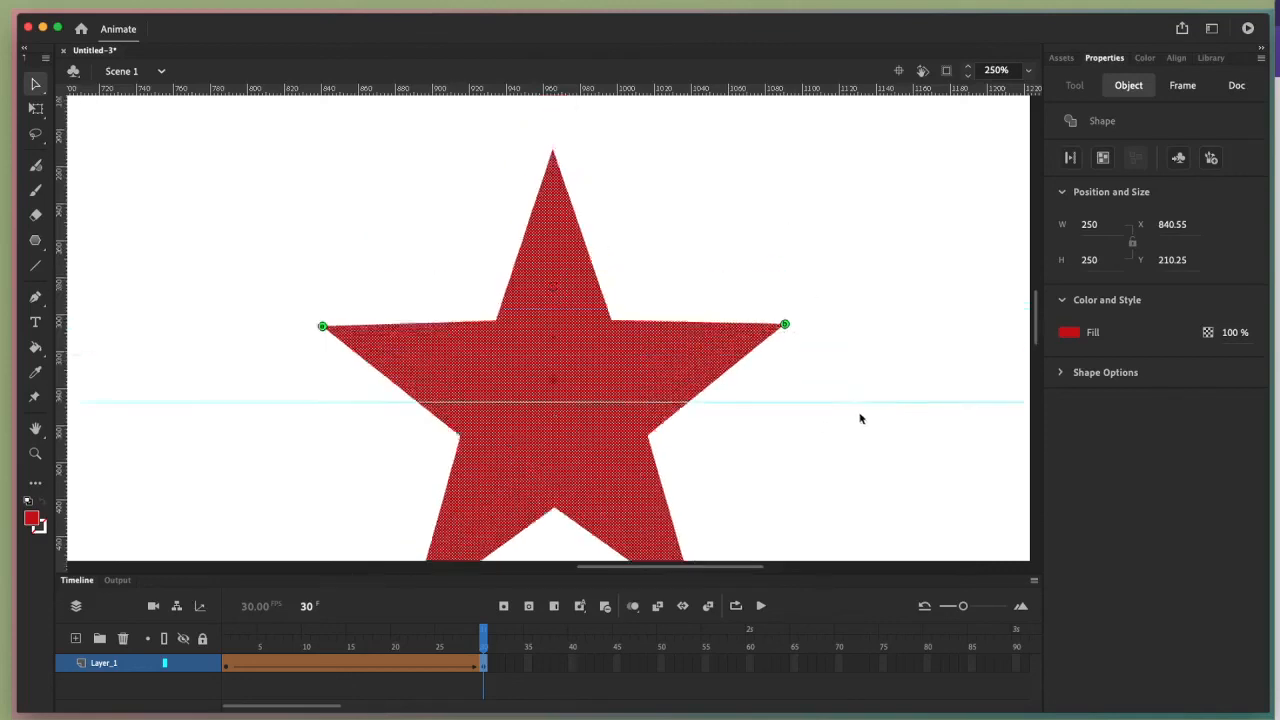
{"action": "scroll", "coordinate": [700, 440], "scroll_direction": "down", "scroll_amount": 3}
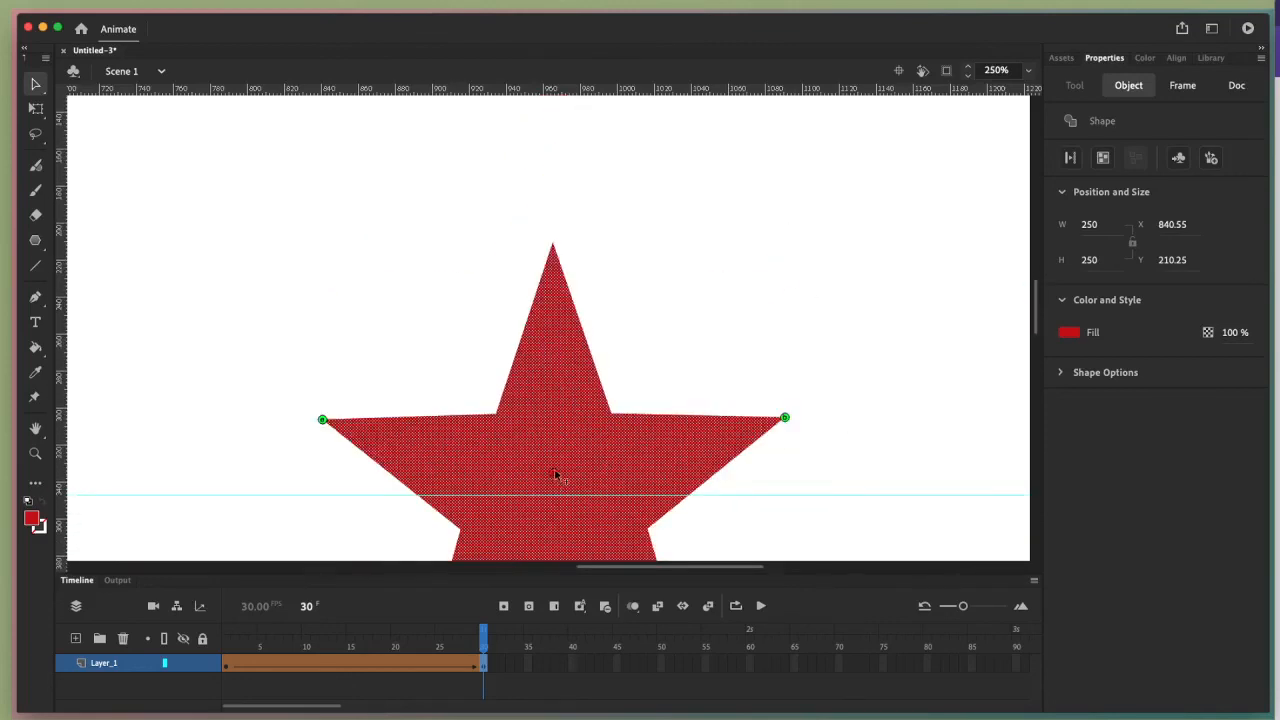
{"action": "left_click_drag", "start_coordinate": [553, 473], "coordinate": [552, 242]}
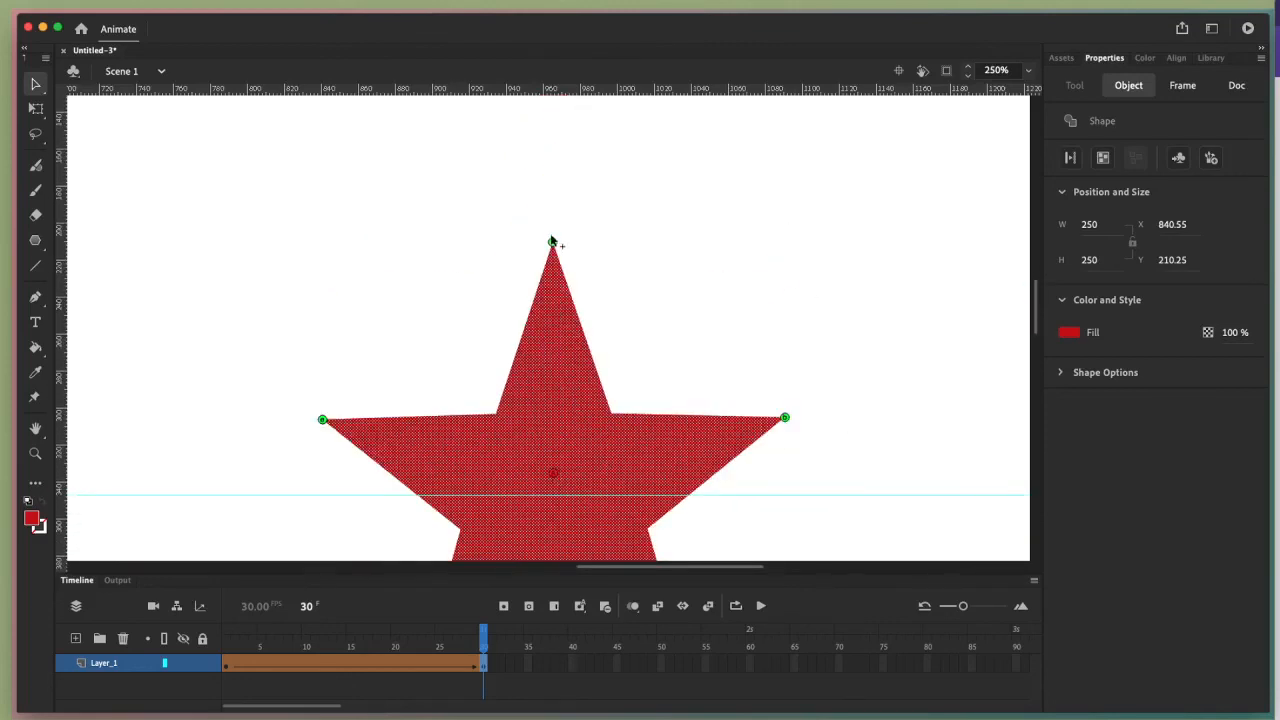
- Fit the stage in view, play the hinted shape tween from frame 1, and test the movie in a preview window before closing it
{"action": "left_click", "coordinate": [1028, 70]}
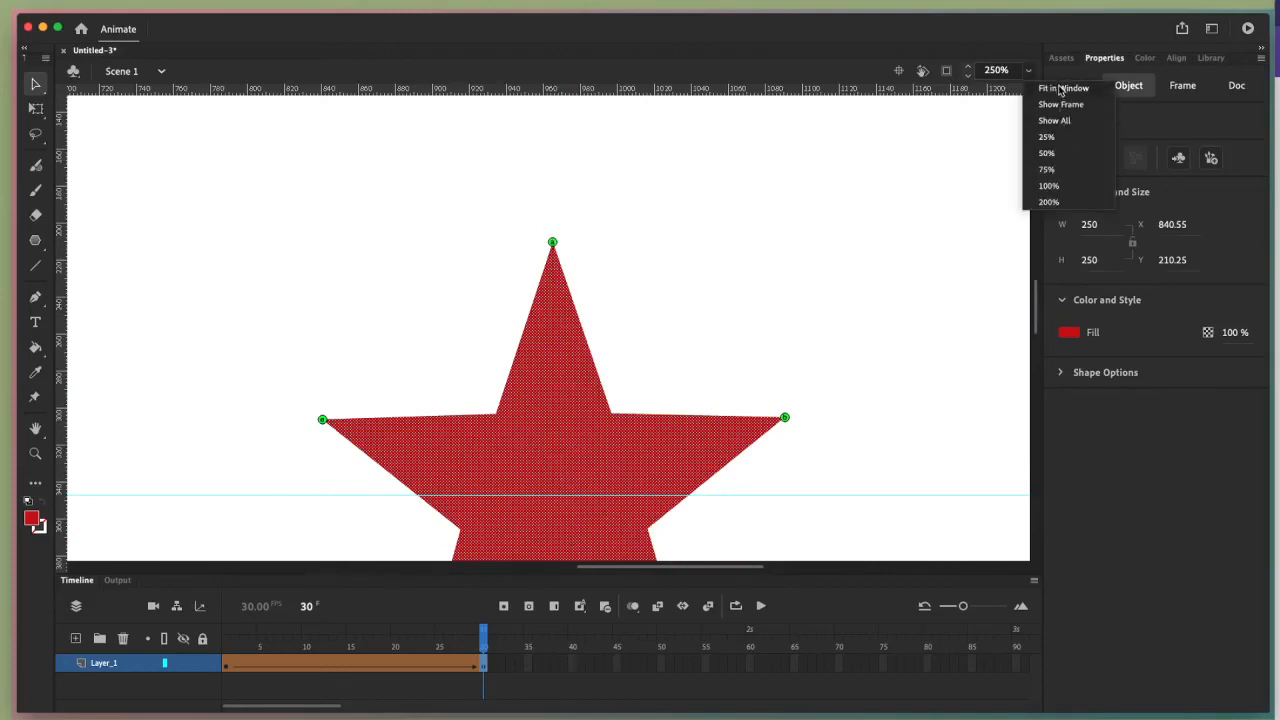
{"action": "left_click", "coordinate": [1060, 88]}
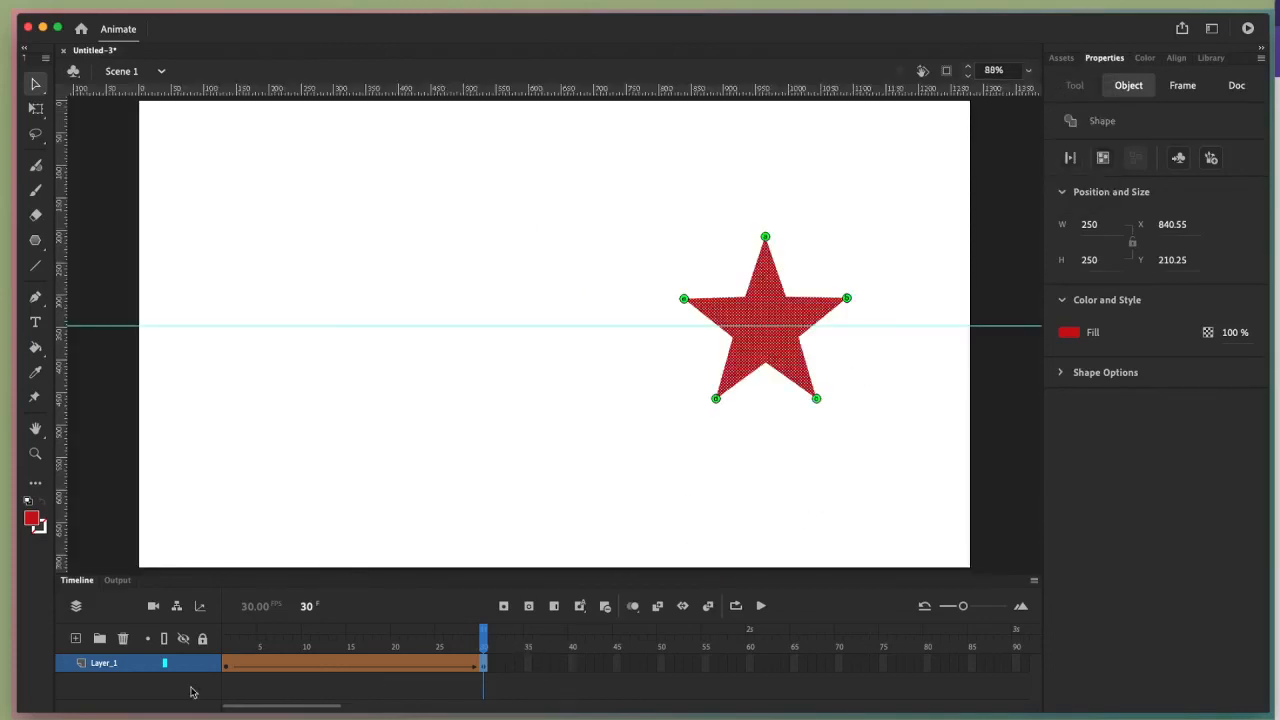
{"action": "left_click", "coordinate": [225, 666]}
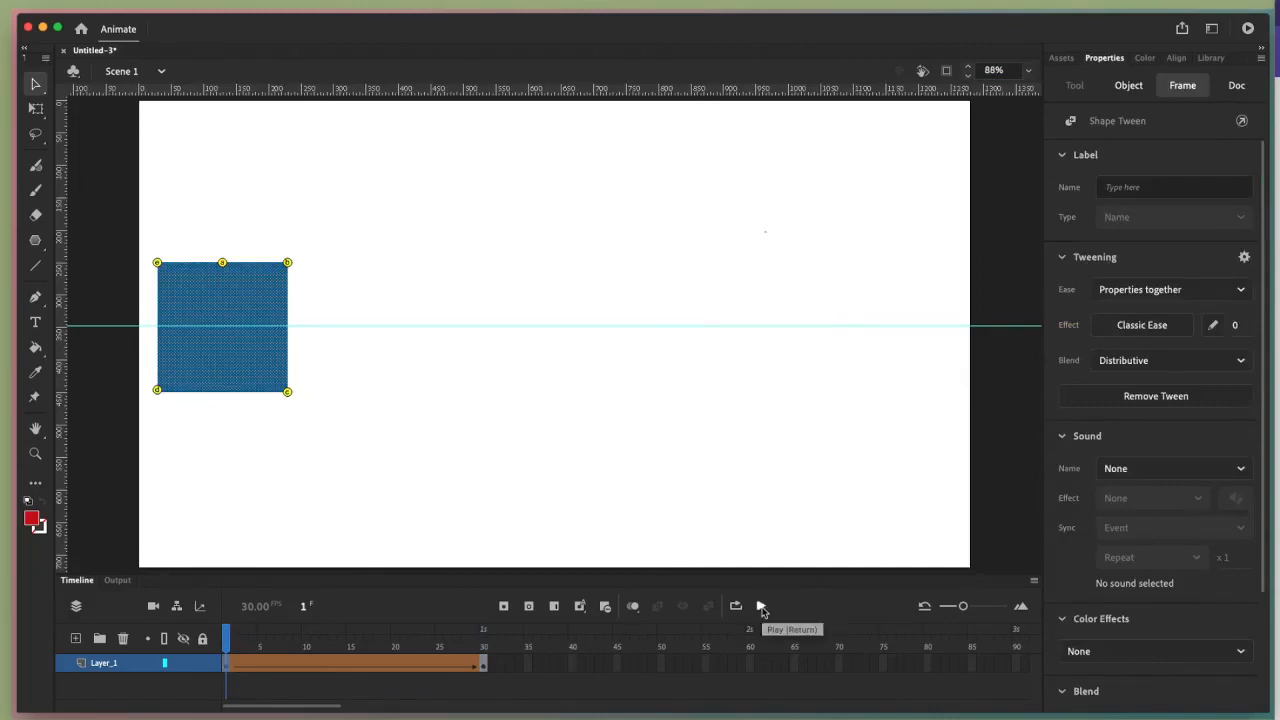
{"action": "left_click", "coordinate": [608, 400]}
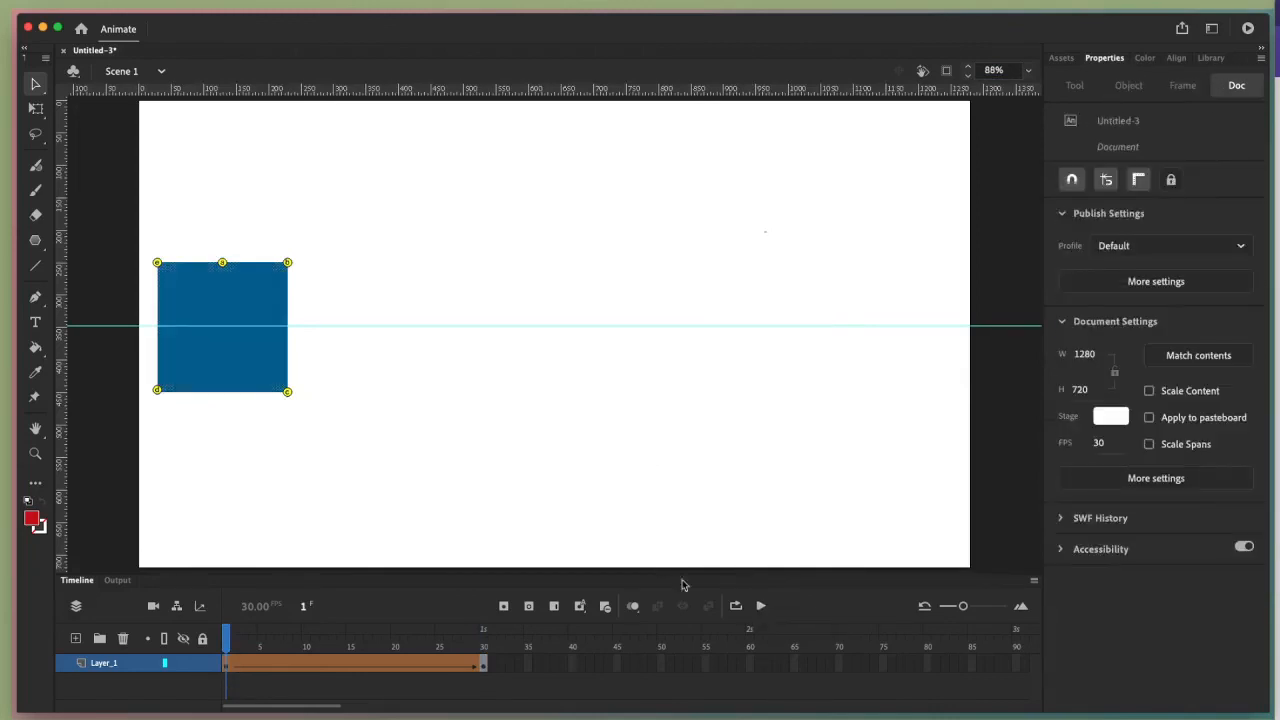
{"action": "left_click", "coordinate": [761, 607]}
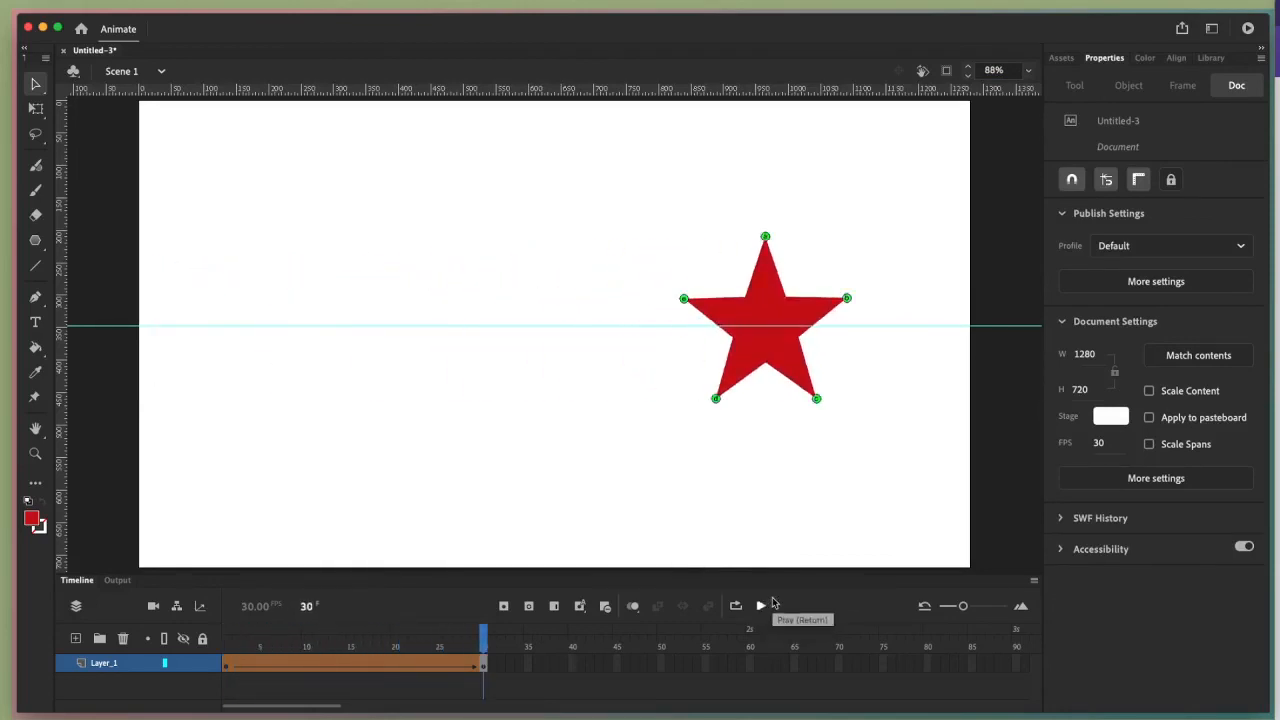
{"action": "left_click", "coordinate": [761, 606]}
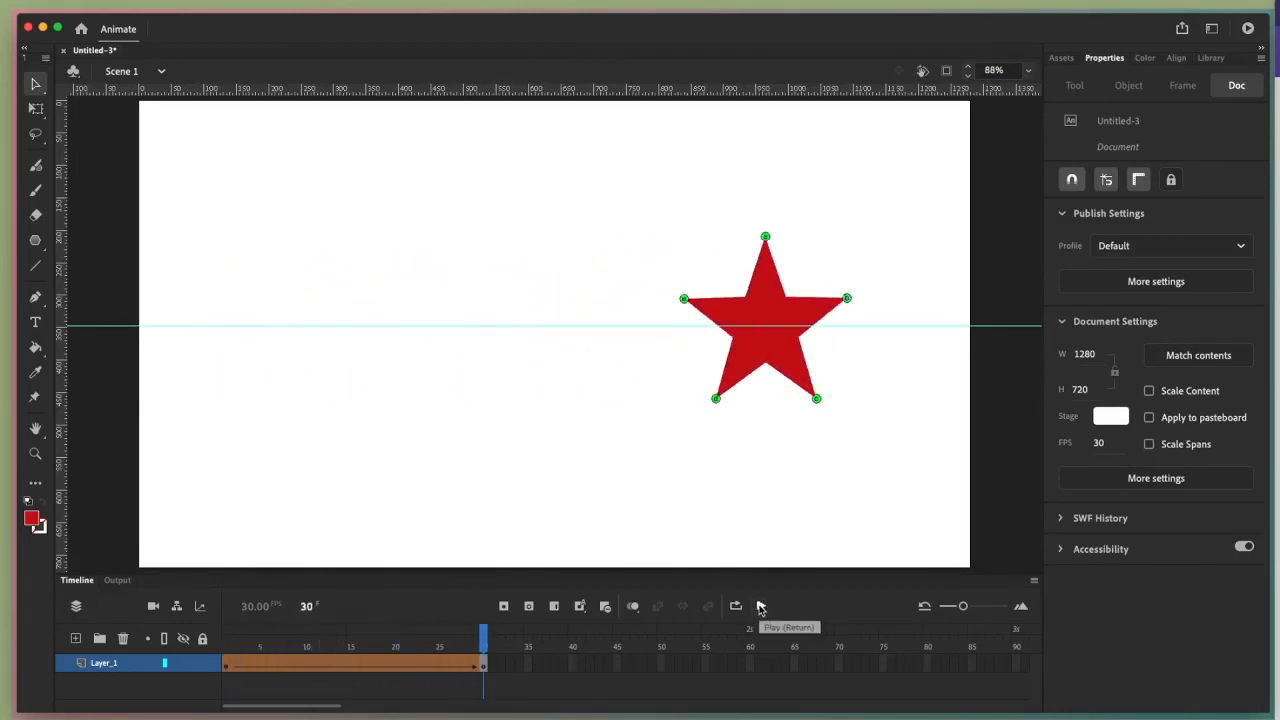
{"action": "left_click", "coordinate": [761, 607]}
{"action": "key", "text": "super+Return"}
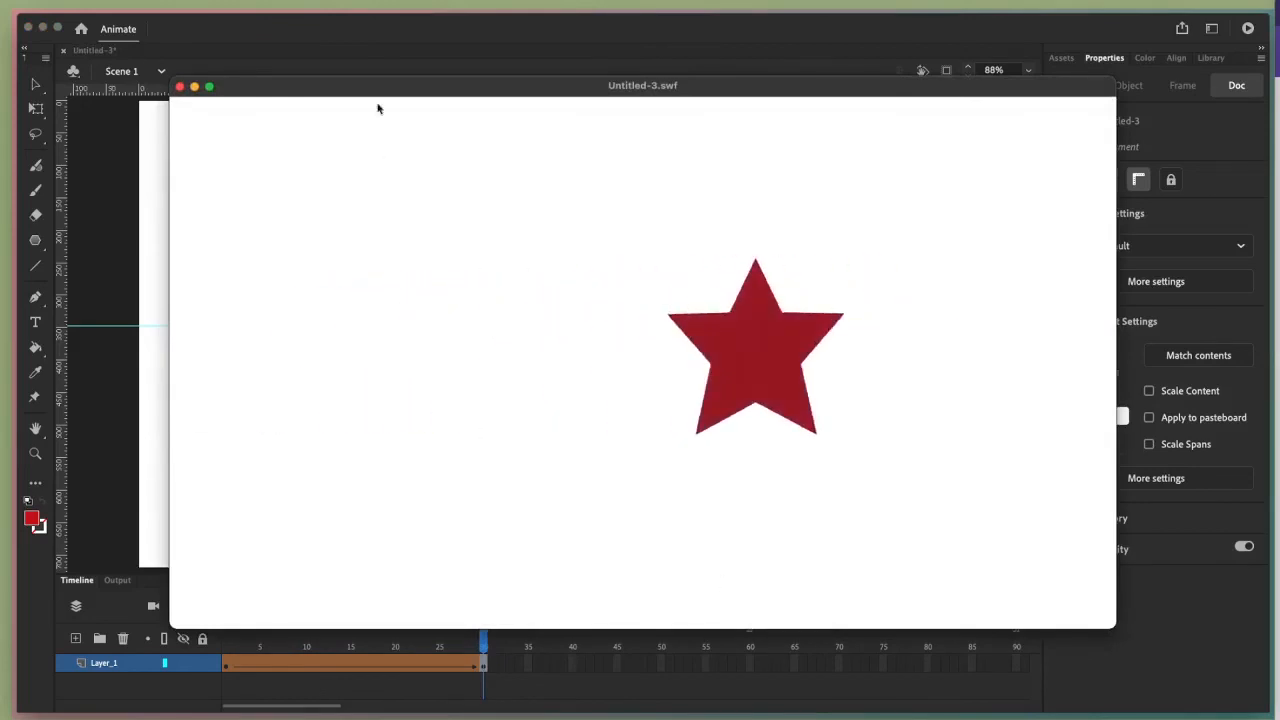
{"action": "left_click", "coordinate": [180, 87]}
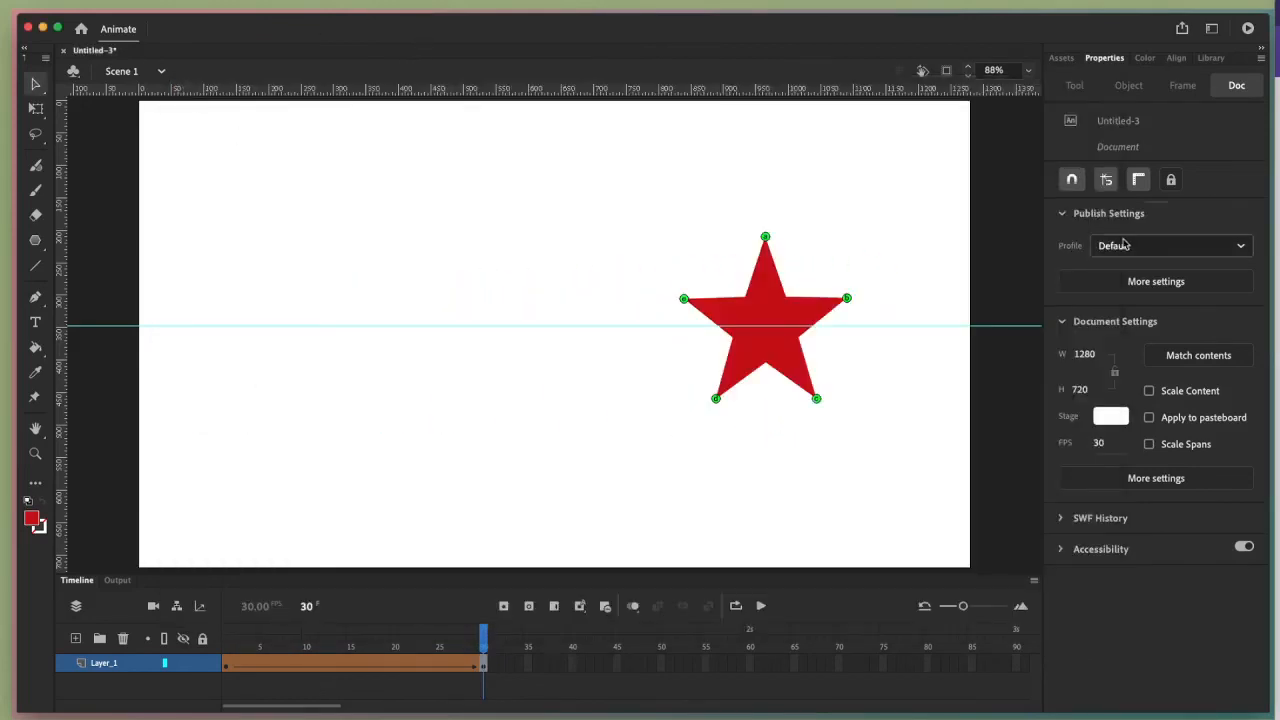